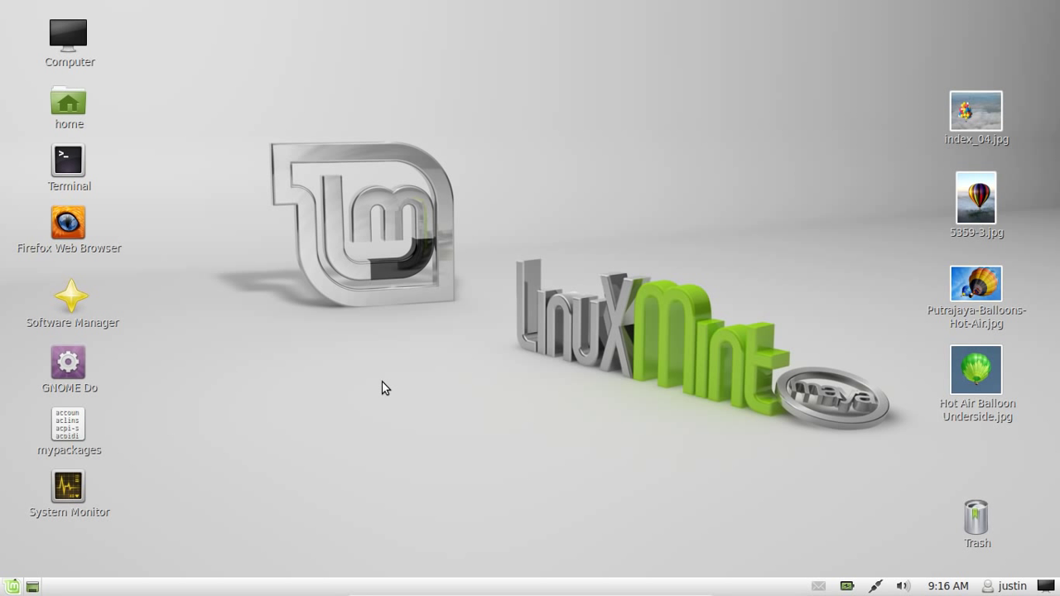
- Run sudo apt-get install imagination in a terminal and enter the administrator password
double_click(64, 166)
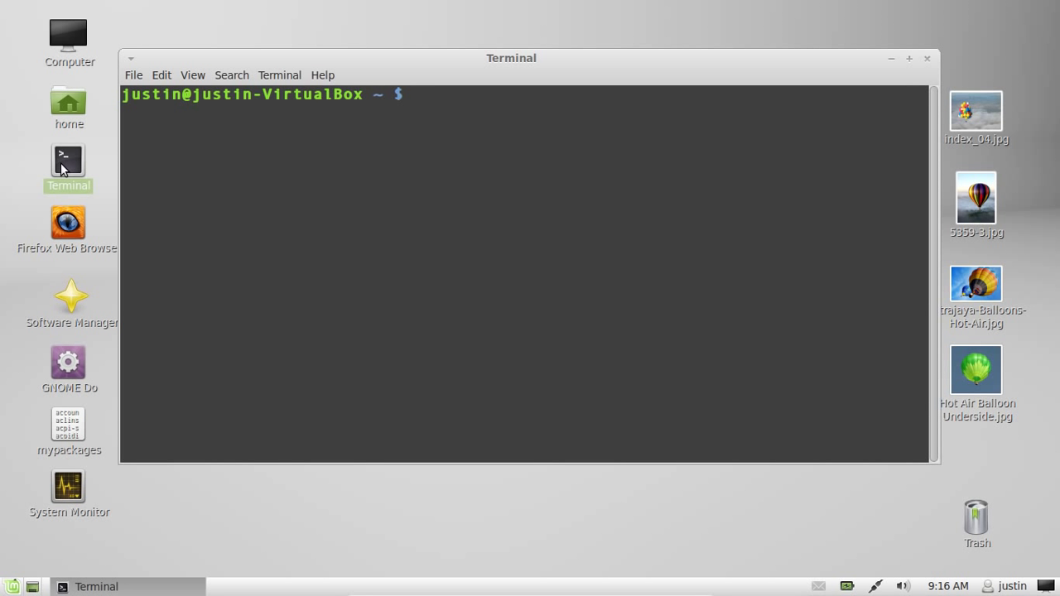
text(sudo apt-get ins)
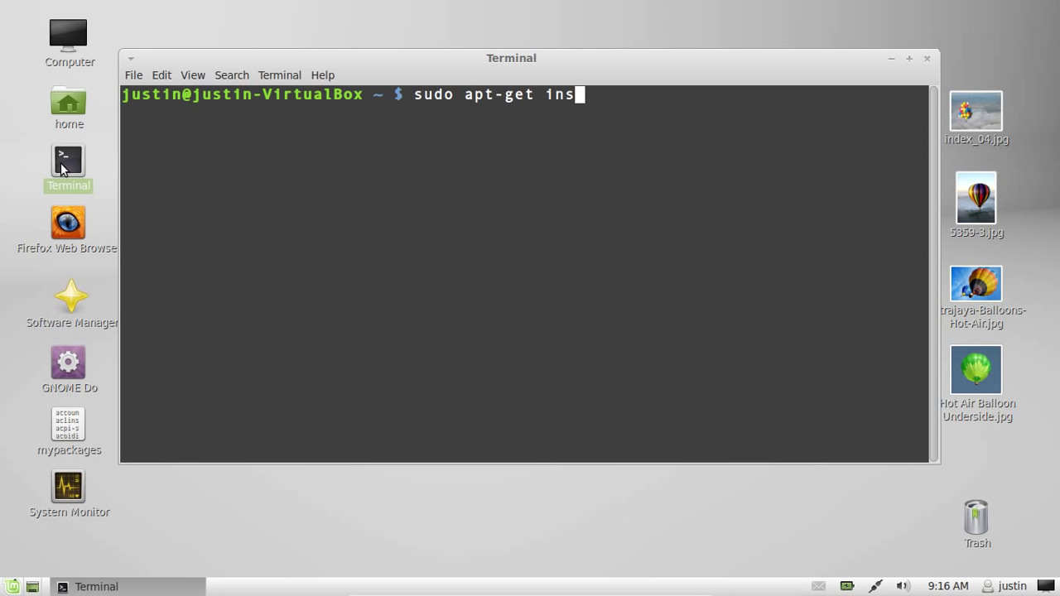
text(tall imagina)
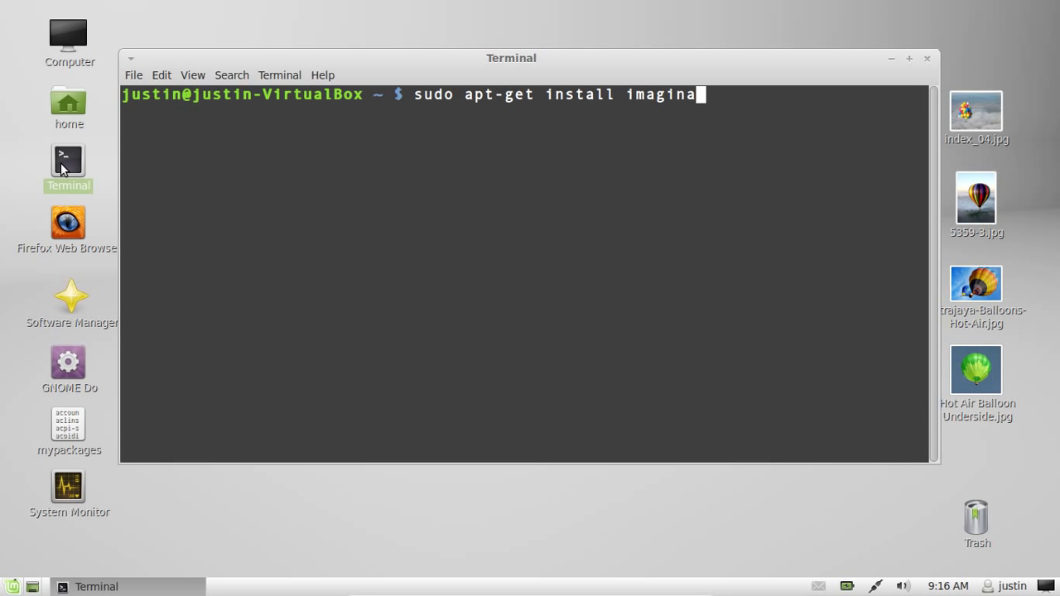
text(tion)
key(Return)
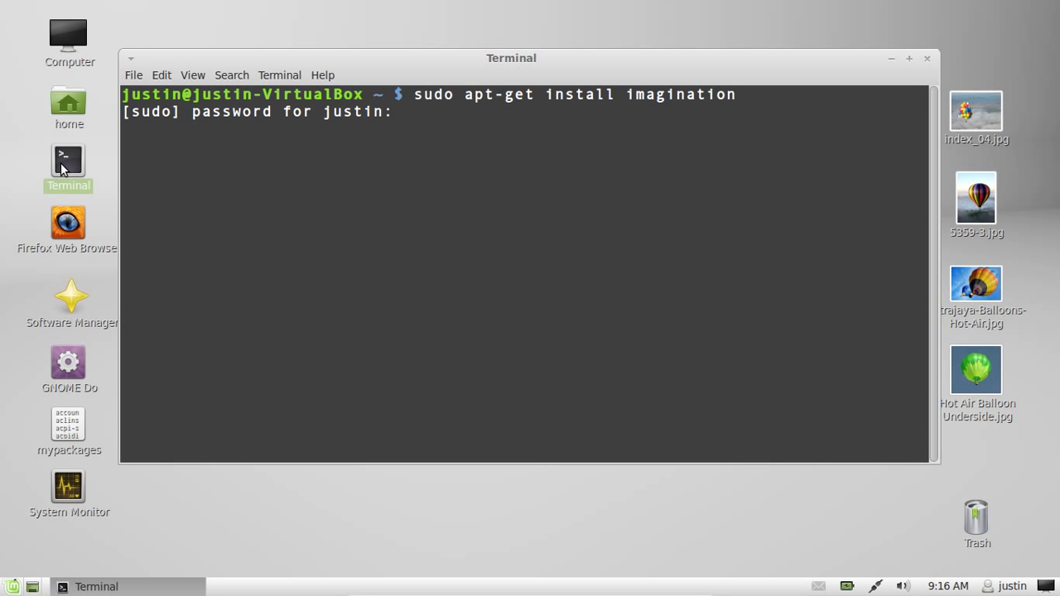
key(Return)
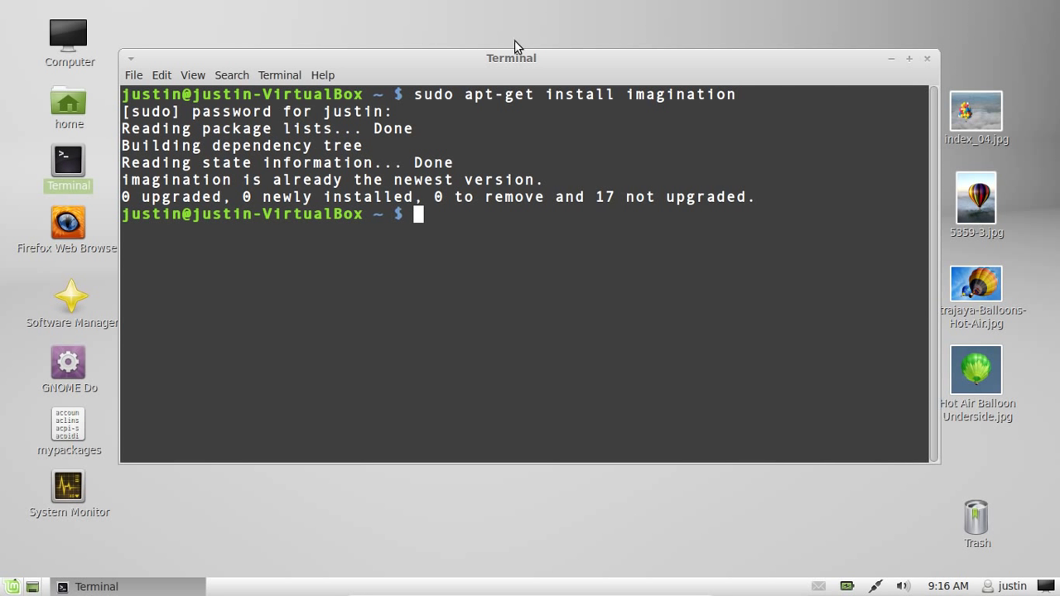
drag(533, 59, 512, 76)
- Close the terminal and launch Imagination from the Mint menu's Sound & Video section
click(908, 77)
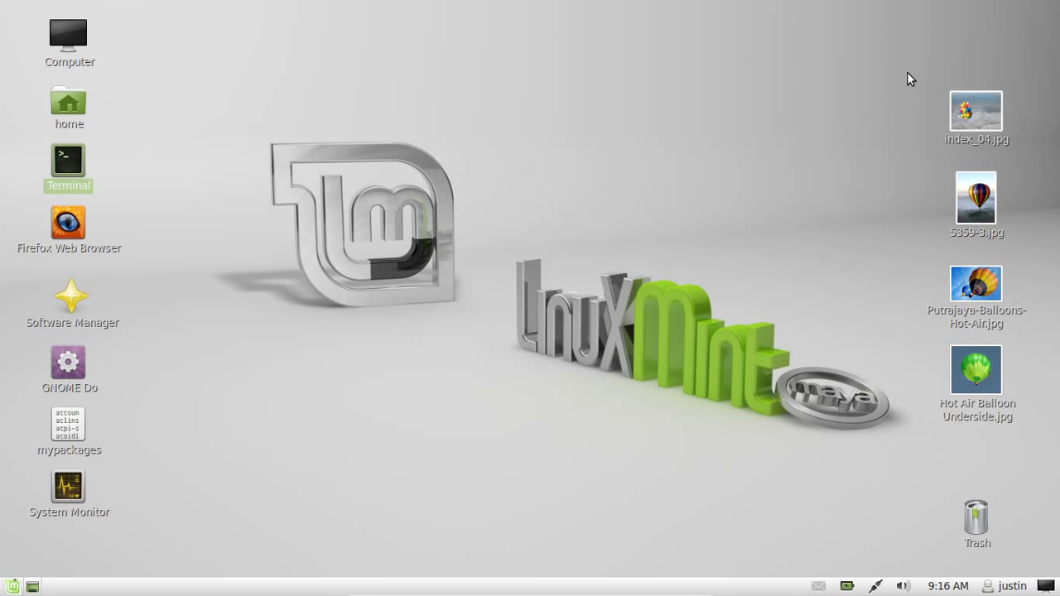
click(12, 586)
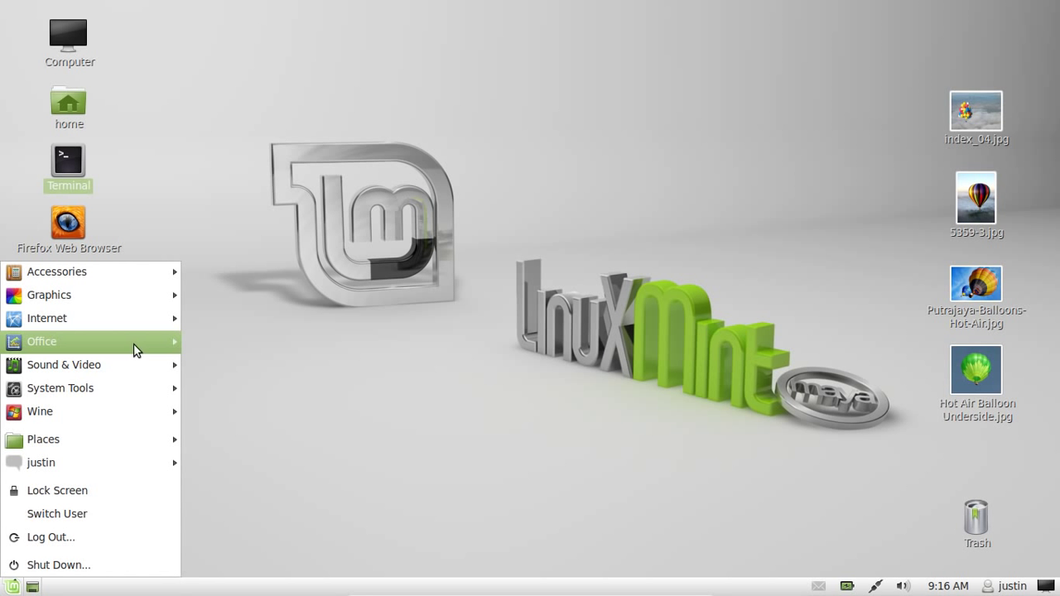
mouse_move(82, 388)
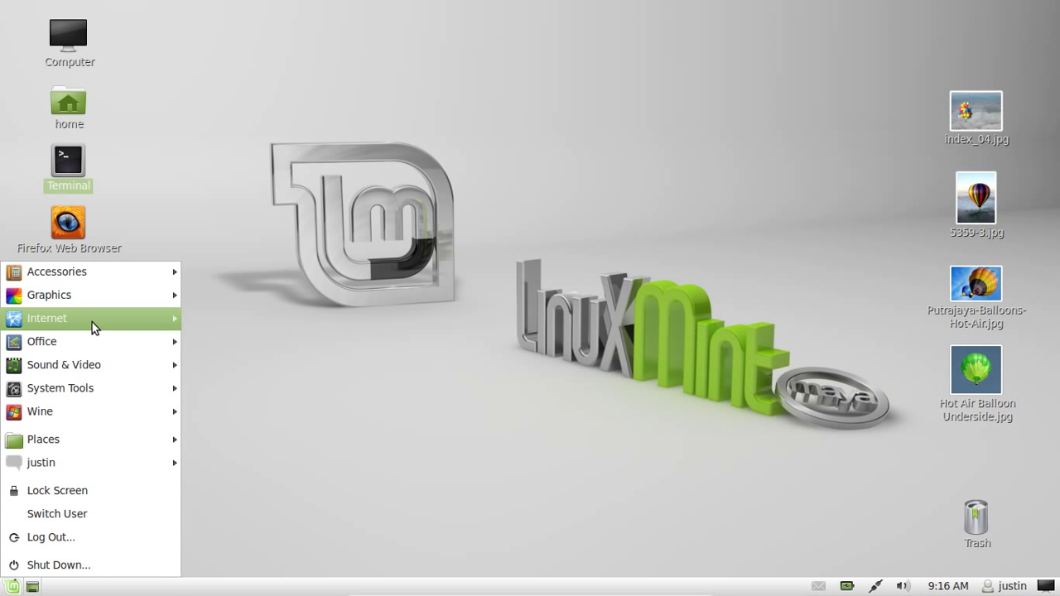
mouse_move(92, 322)
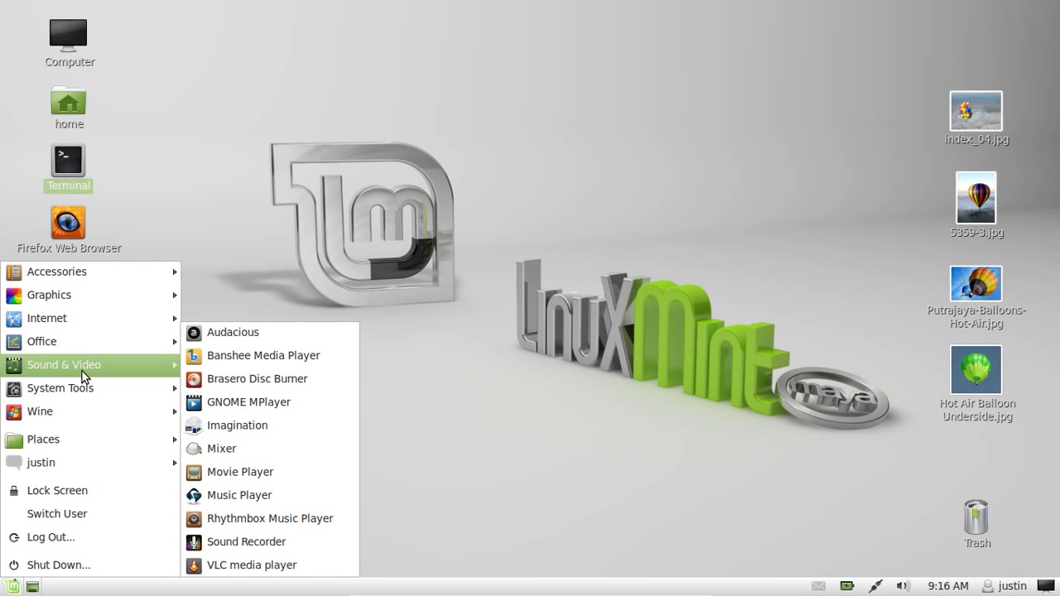
click(284, 425)
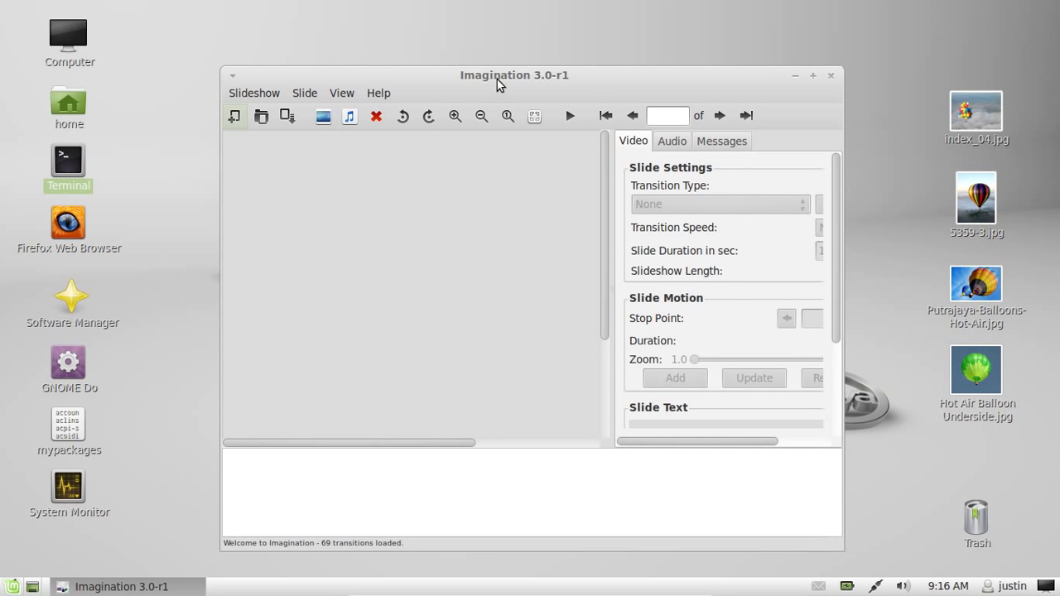
- Create a new slideshow in VOB (DVD Video) format at 720 x 480 NTSC size
drag(495, 78, 386, 85)
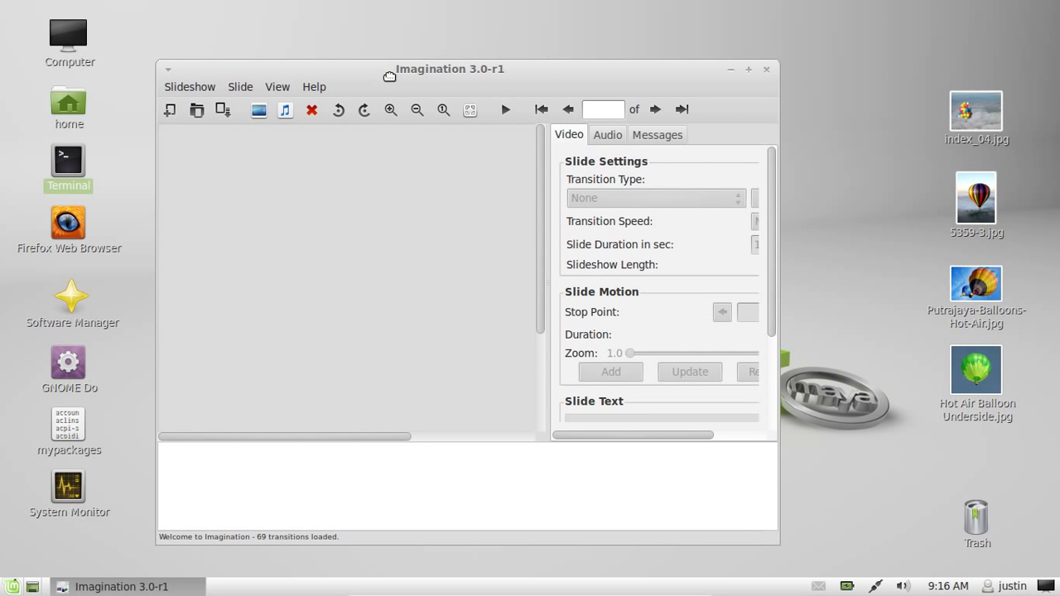
drag(479, 75, 502, 73)
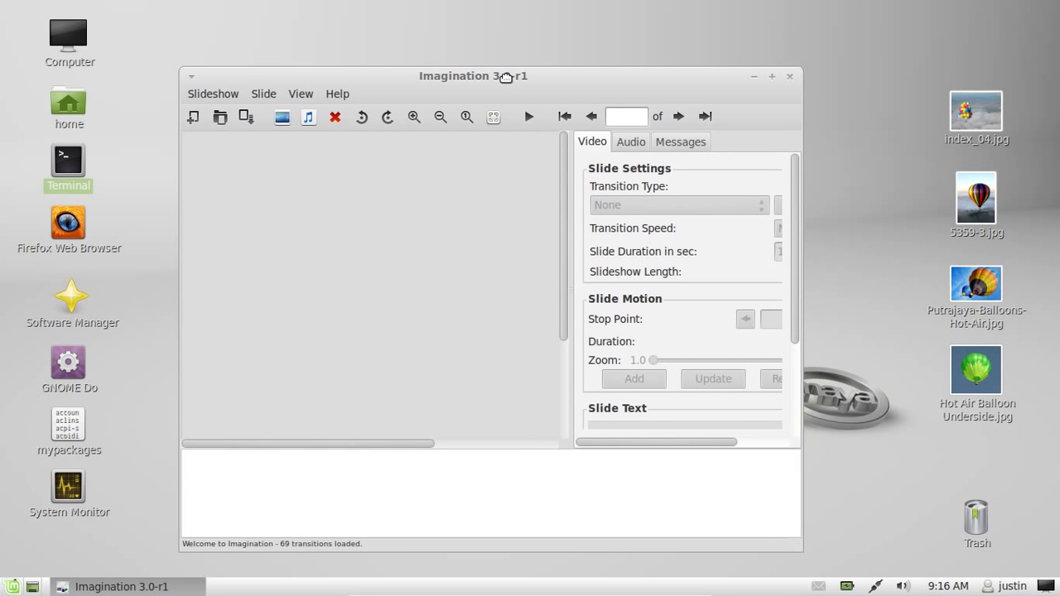
click(193, 115)
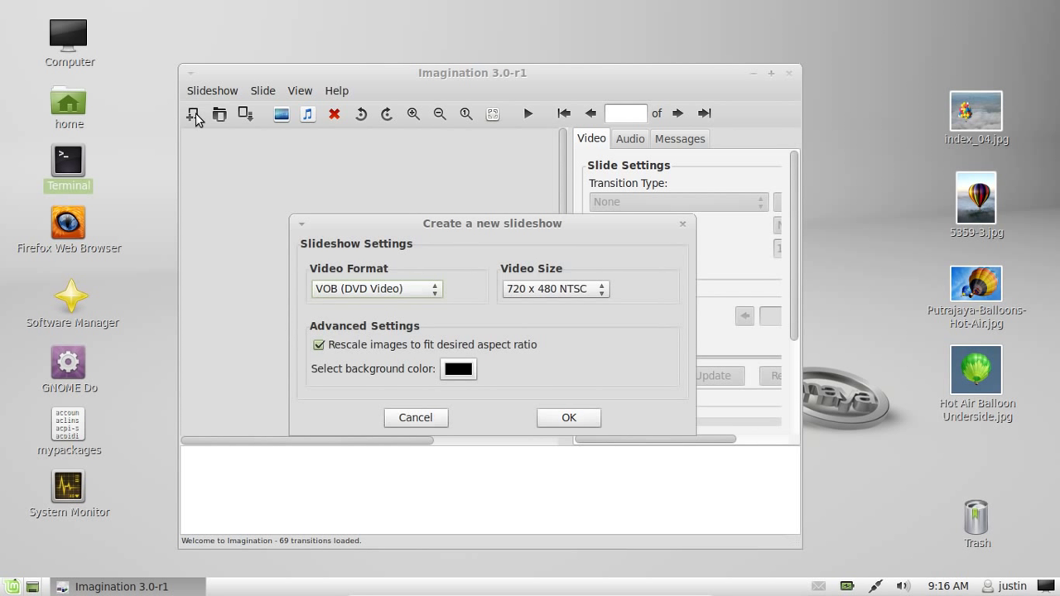
click(434, 288)
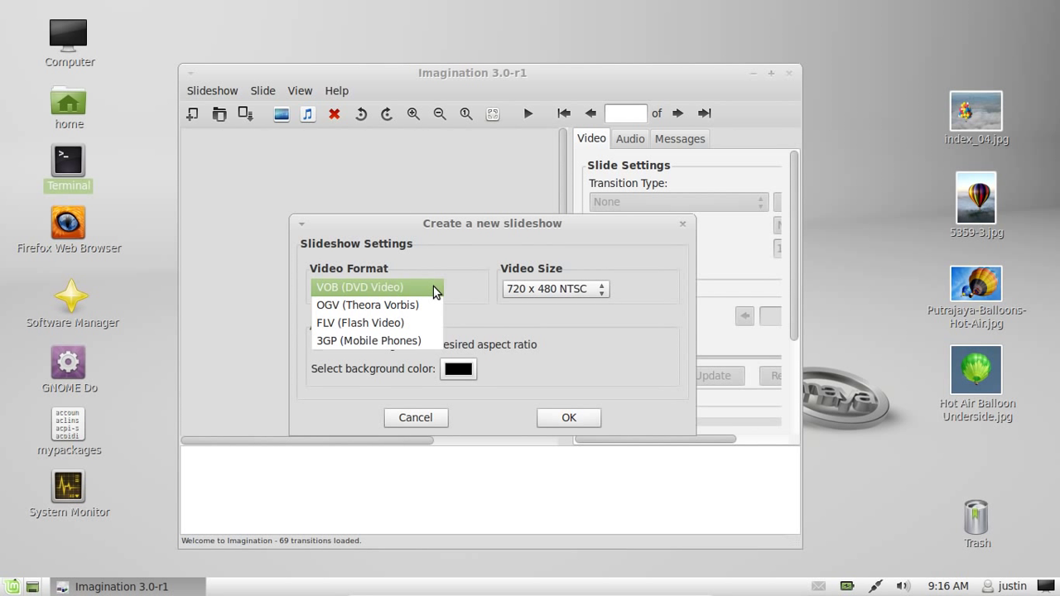
click(361, 289)
click(580, 290)
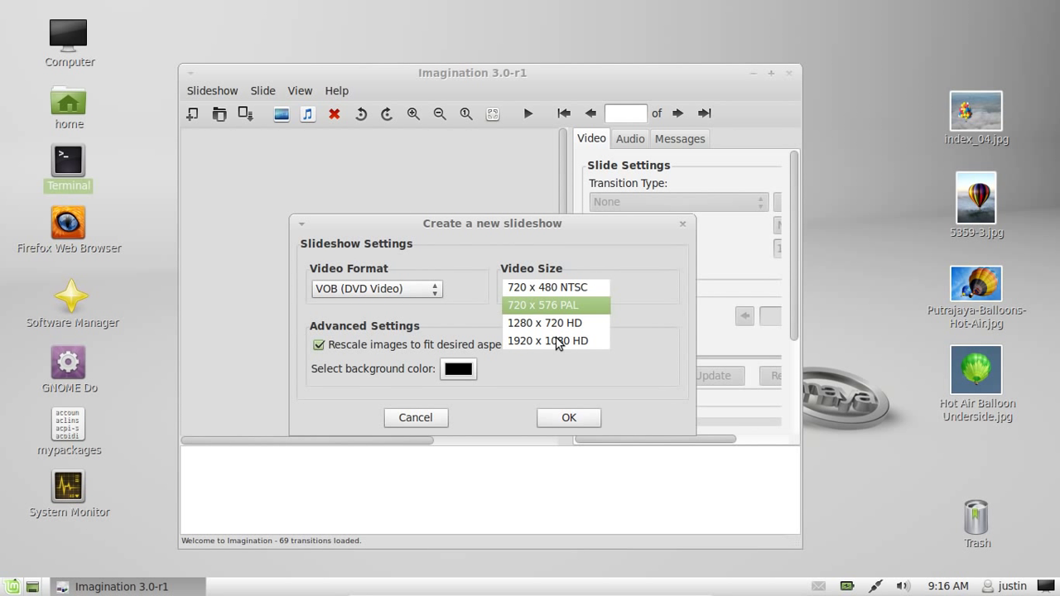
click(555, 324)
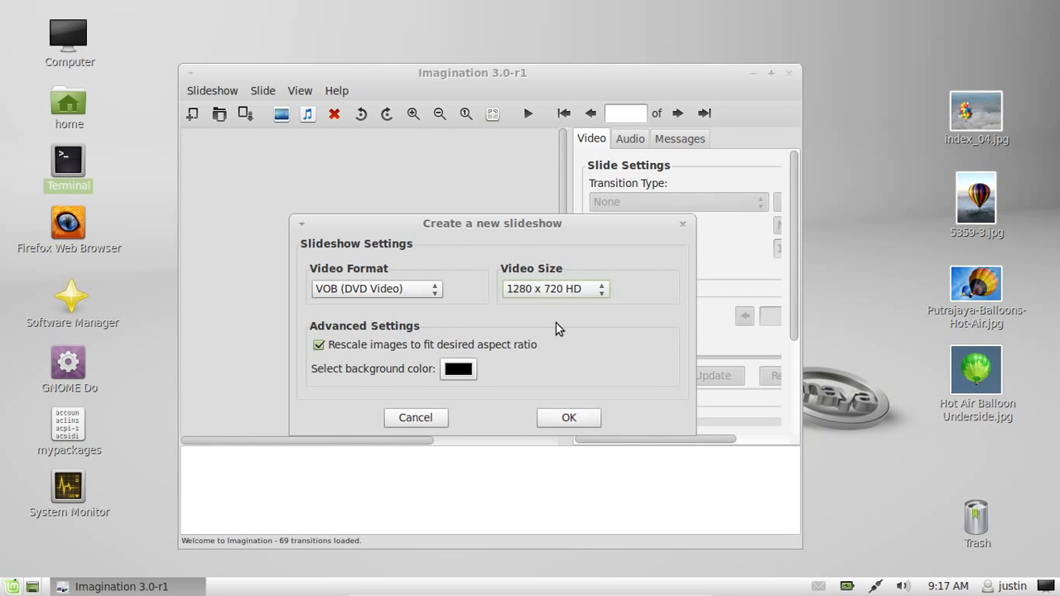
click(559, 287)
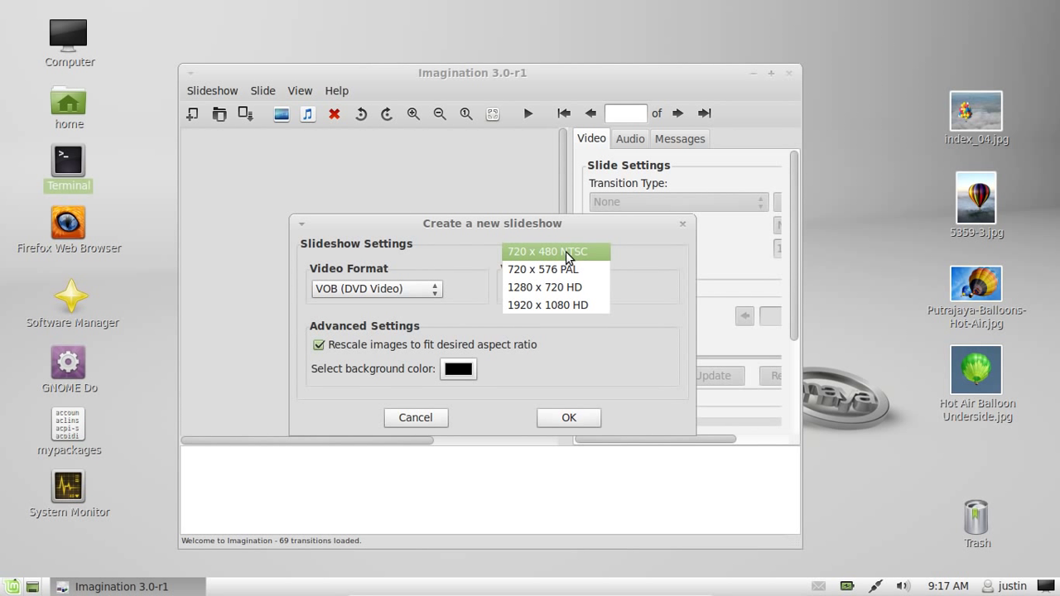
click(569, 253)
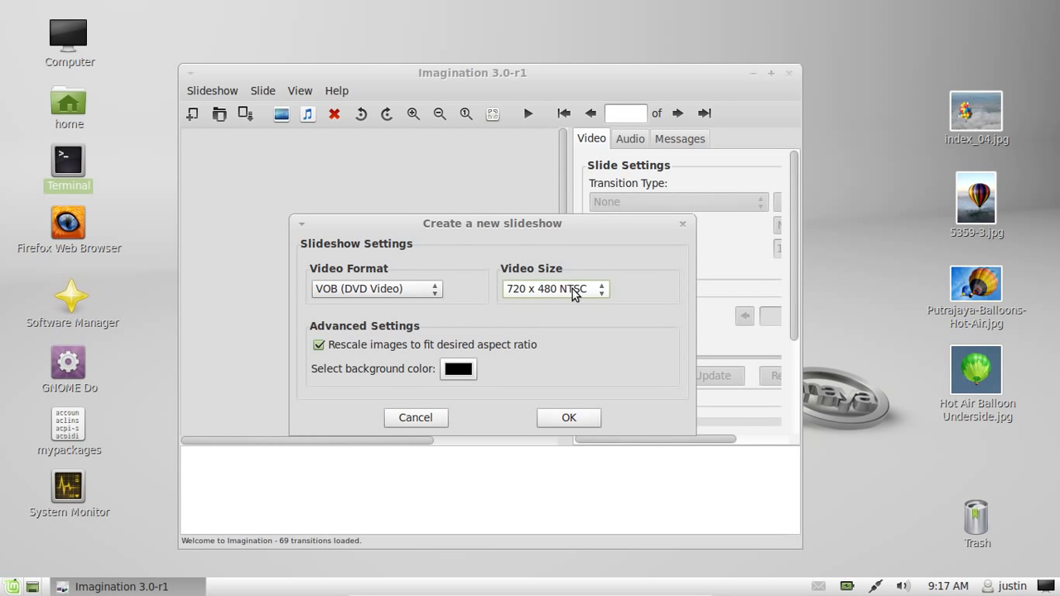
click(565, 423)
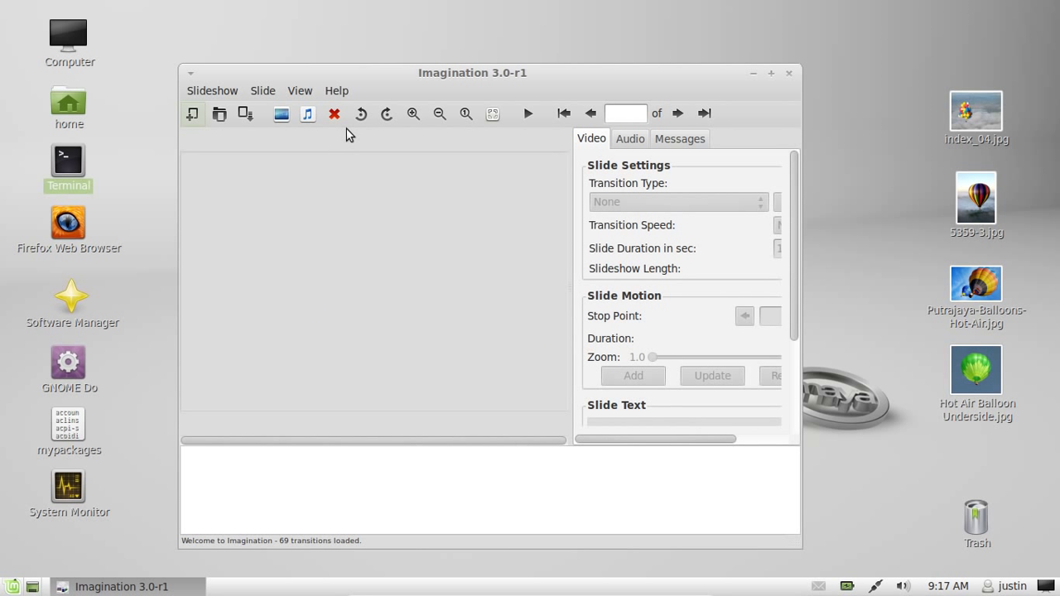
- Maximise Imagination and import the four hot air balloon JPG photos, including Hot Air Balloon Underside.jpg
drag(431, 75, 421, 83)
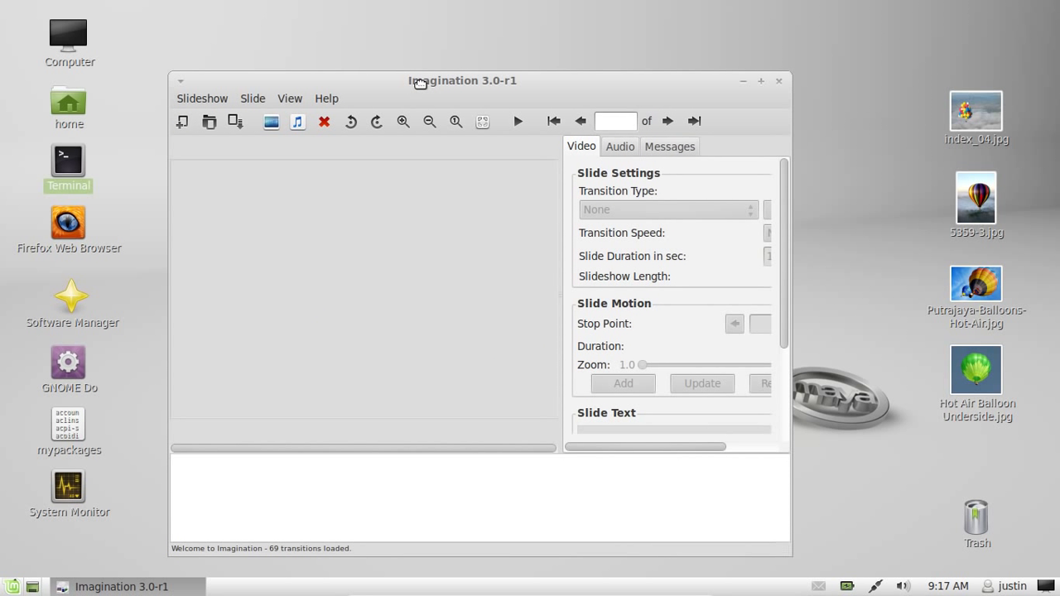
click(763, 81)
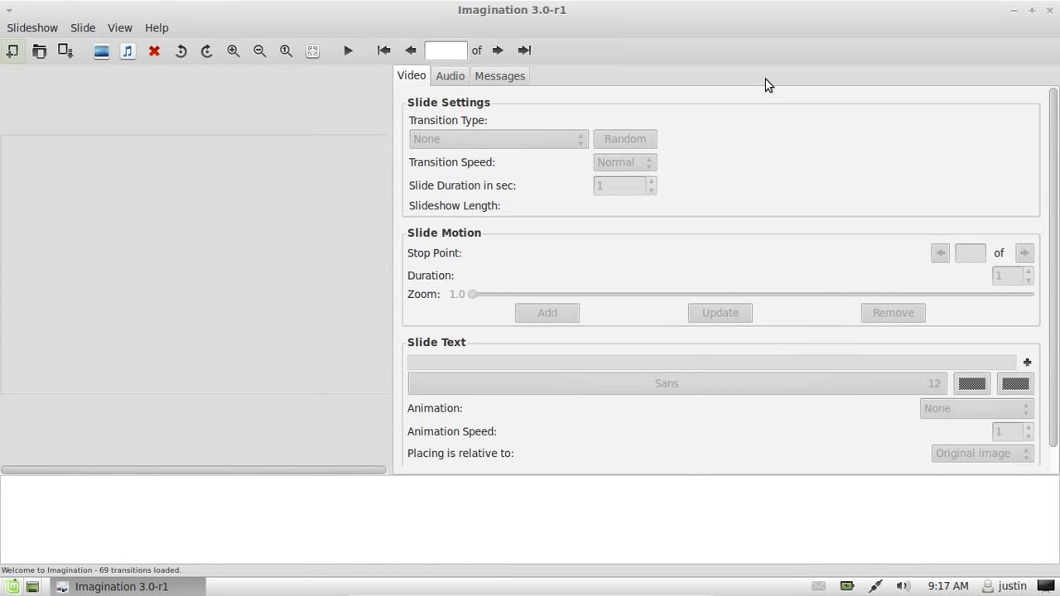
click(101, 53)
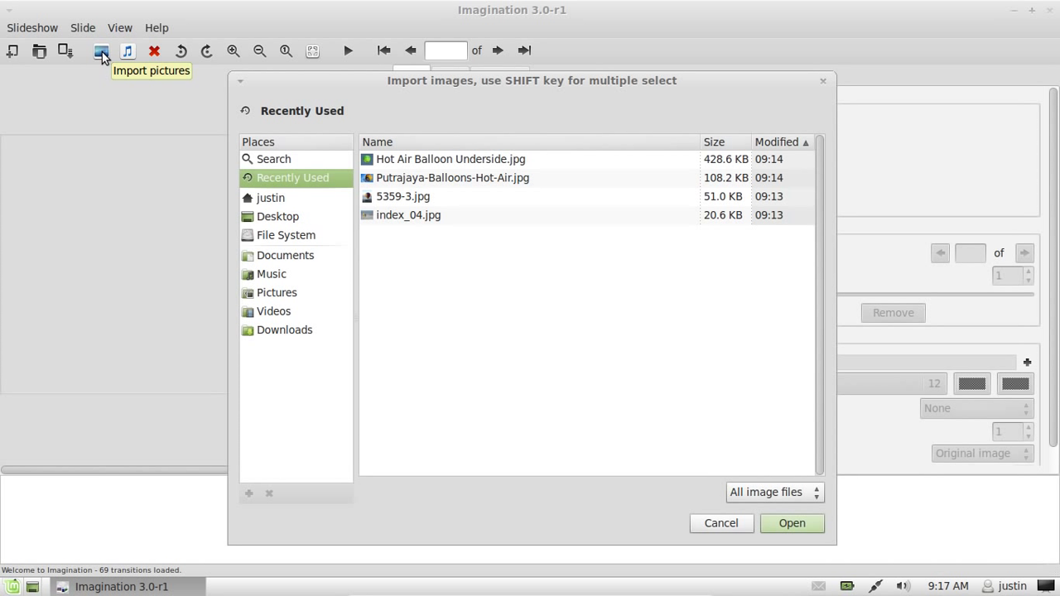
click(443, 164)
shift+click(408, 215)
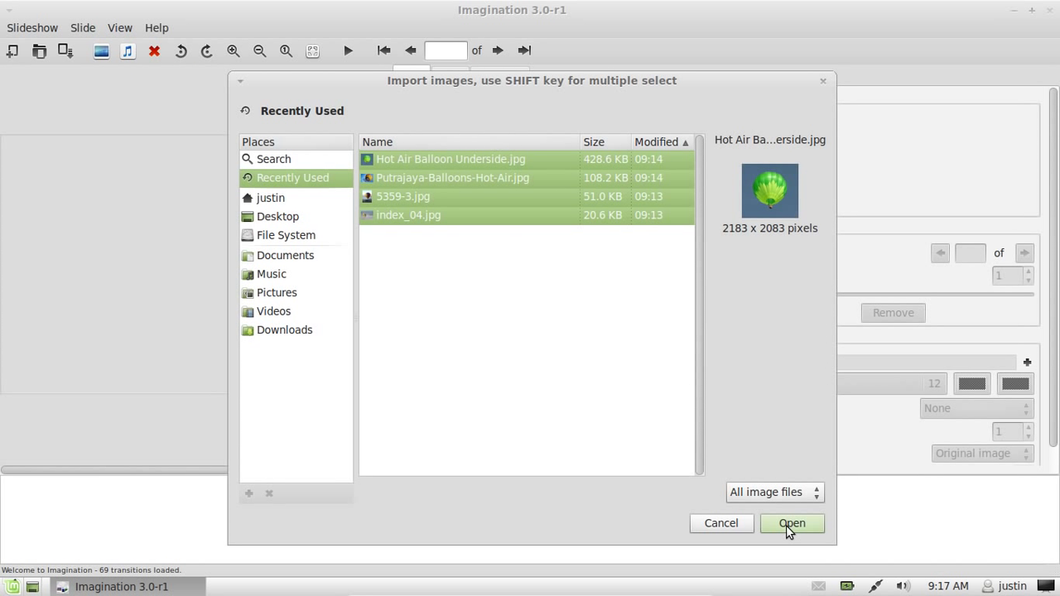
click(788, 531)
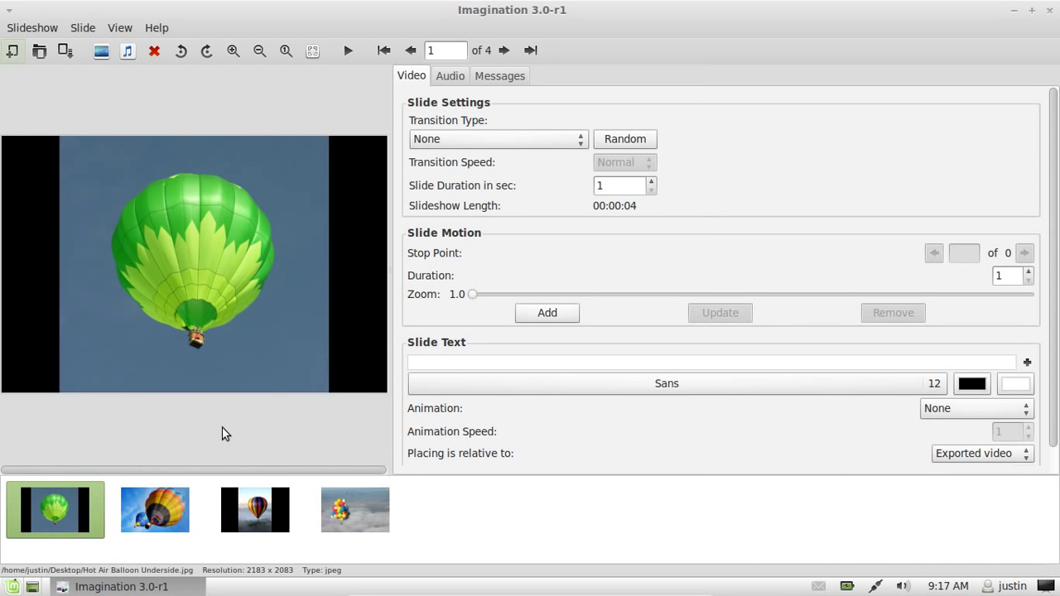
- Preview each of the four balloon slides, starting with the green balloon
click(157, 504)
click(305, 509)
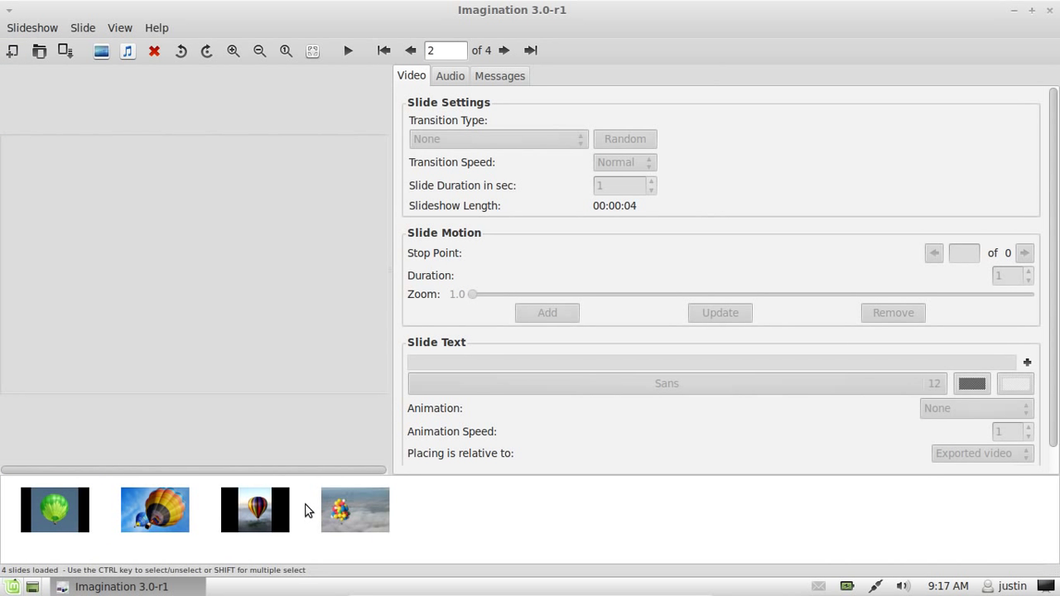
click(353, 510)
click(245, 511)
click(154, 523)
click(49, 507)
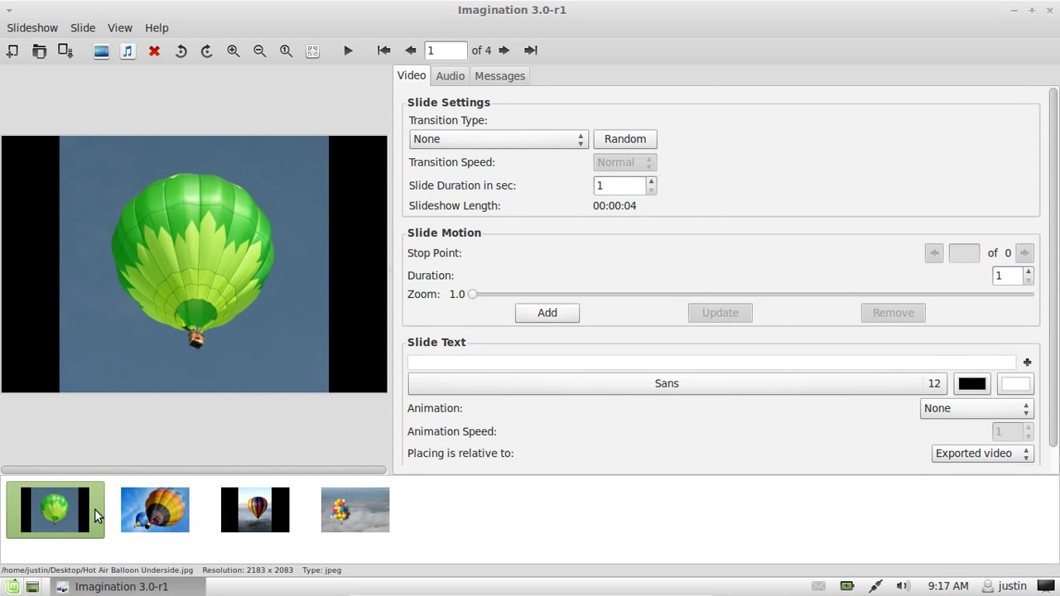
click(179, 503)
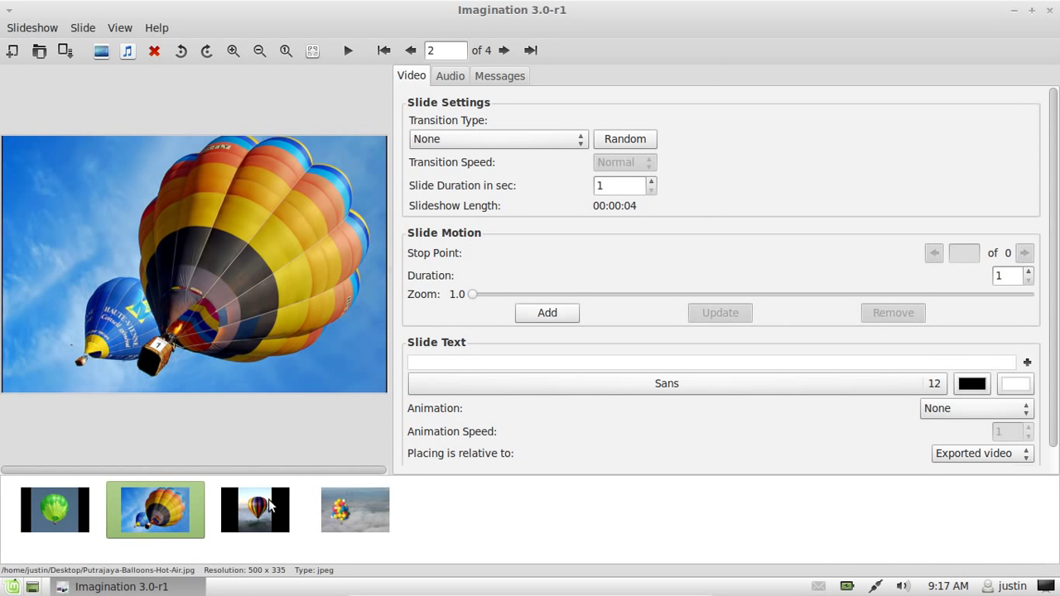
click(274, 506)
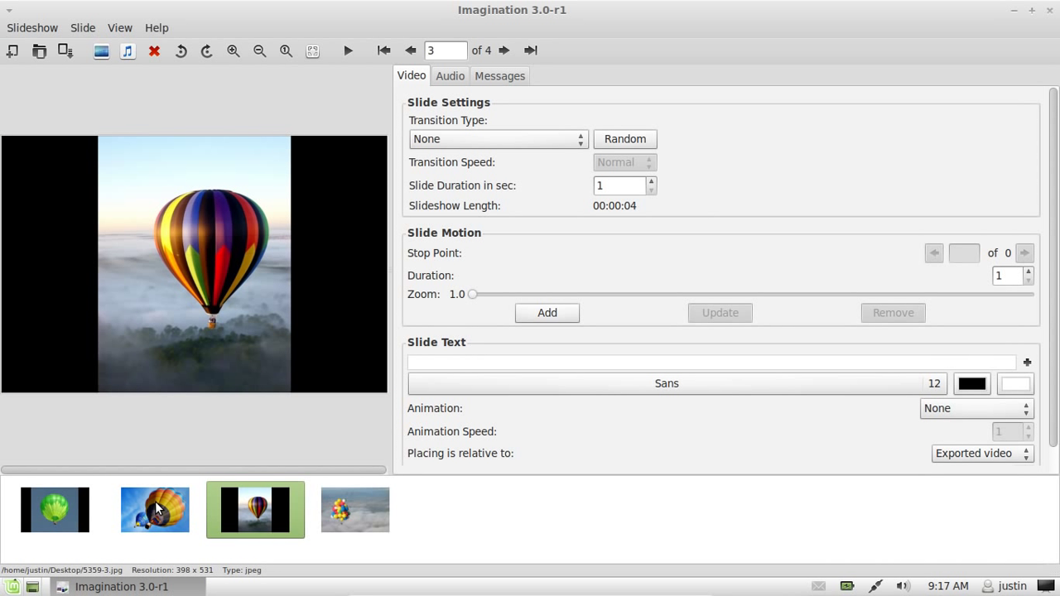
- Select all four slides and set their slide duration to 5 seconds
key(ctrl+a)
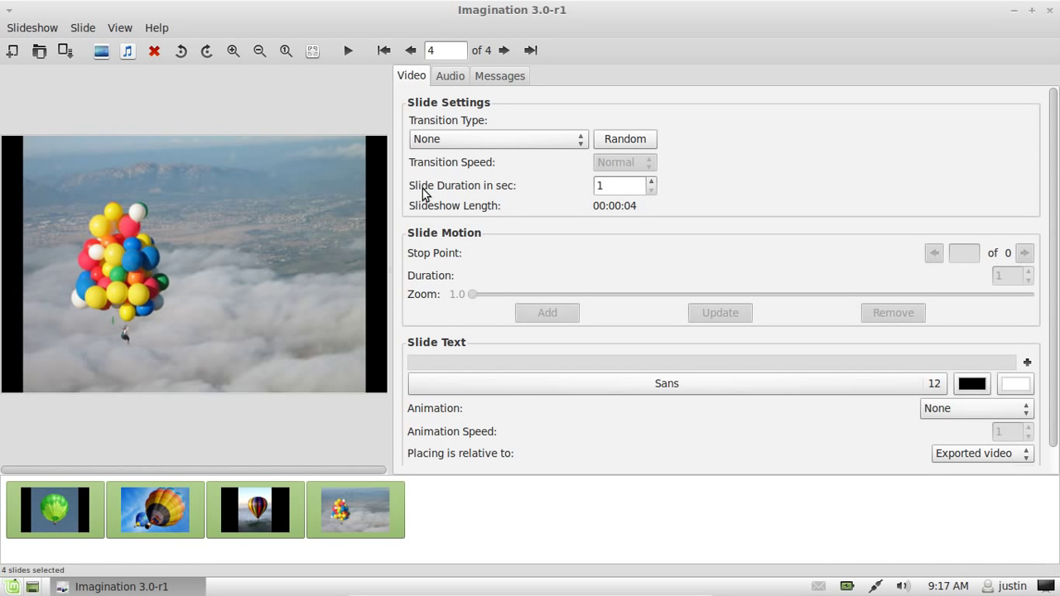
click(652, 182)
click(652, 181)
click(651, 182)
click(651, 191)
click(650, 191)
click(651, 192)
click(651, 181)
click(652, 191)
click(652, 190)
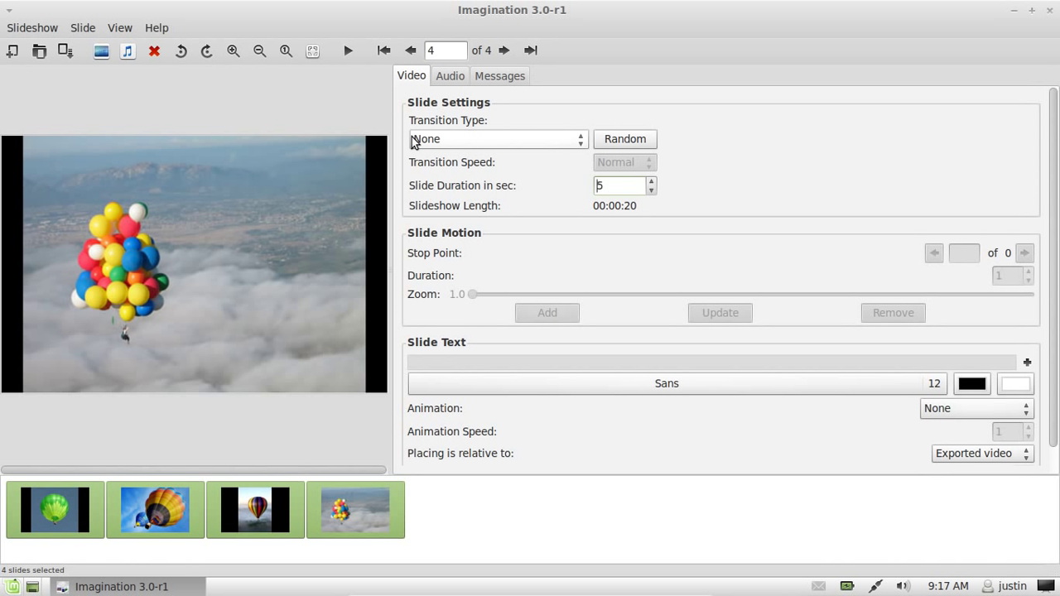
- Apply the Double Barn Door transition from Misc Diagonal Wipe to all four slides
click(601, 192)
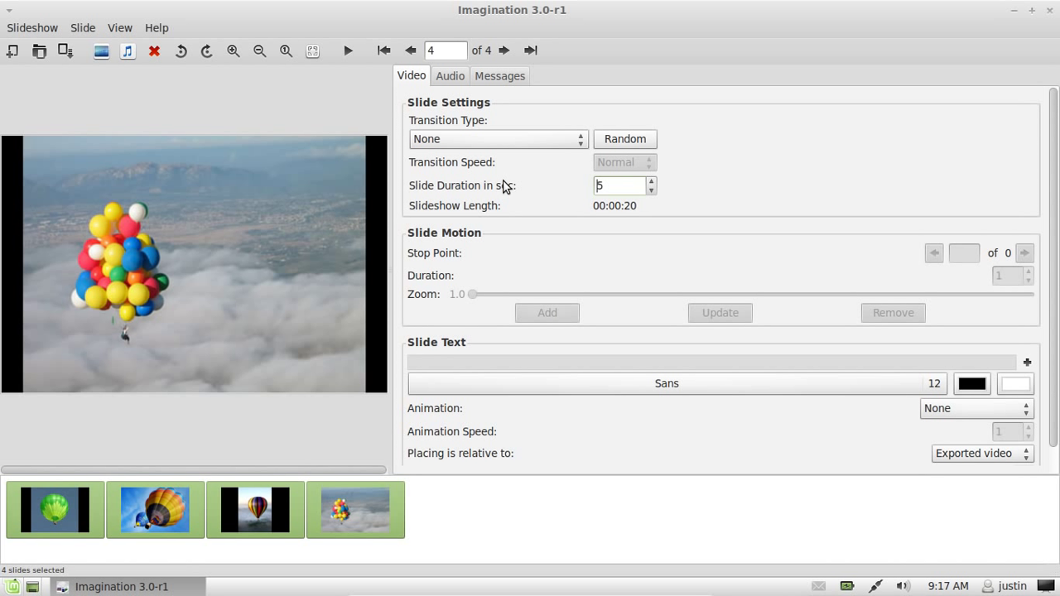
click(582, 139)
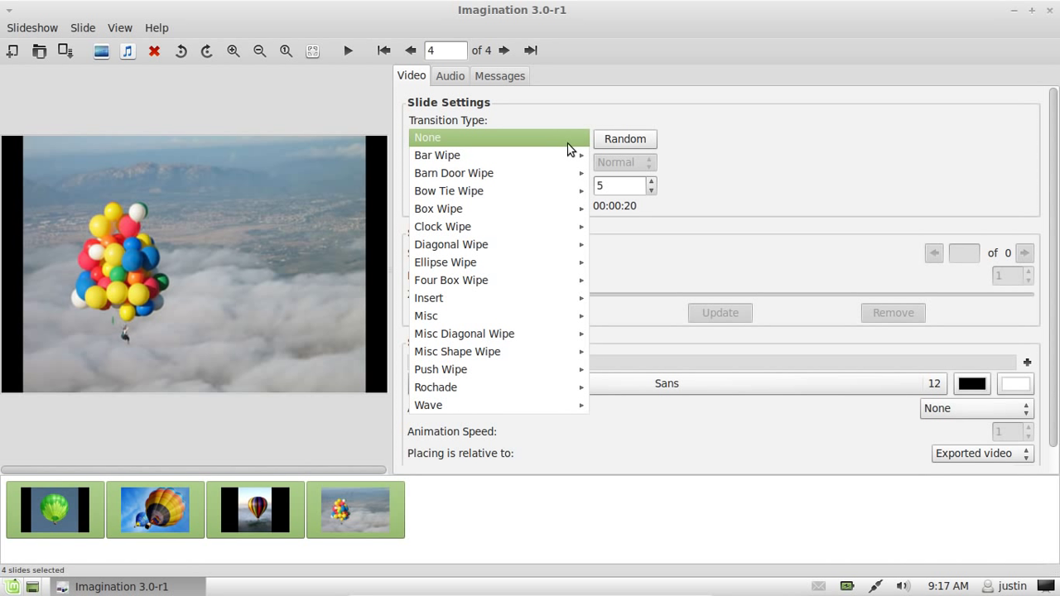
mouse_move(563, 152)
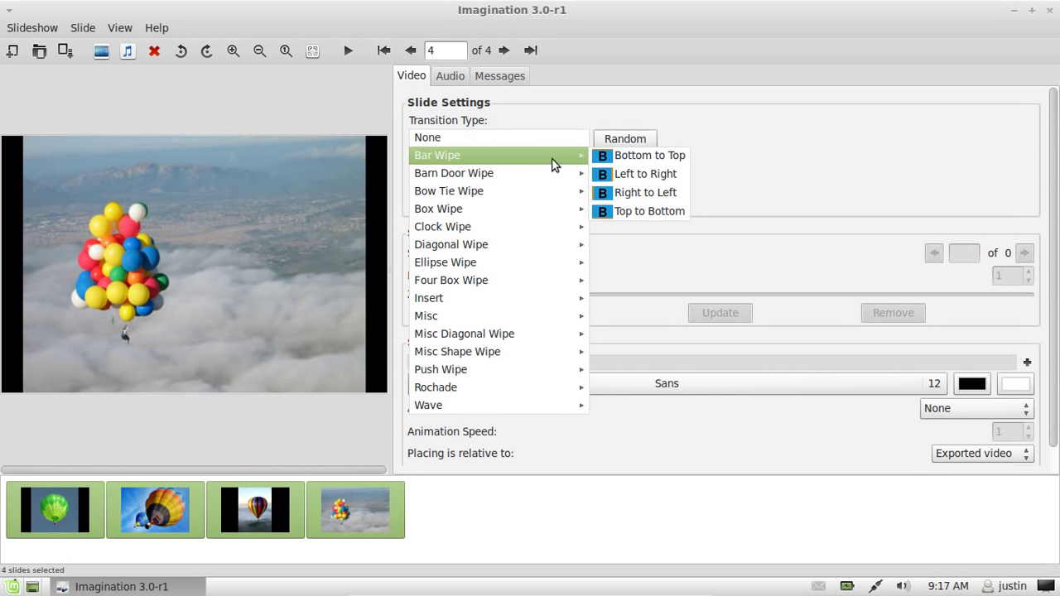
mouse_move(544, 173)
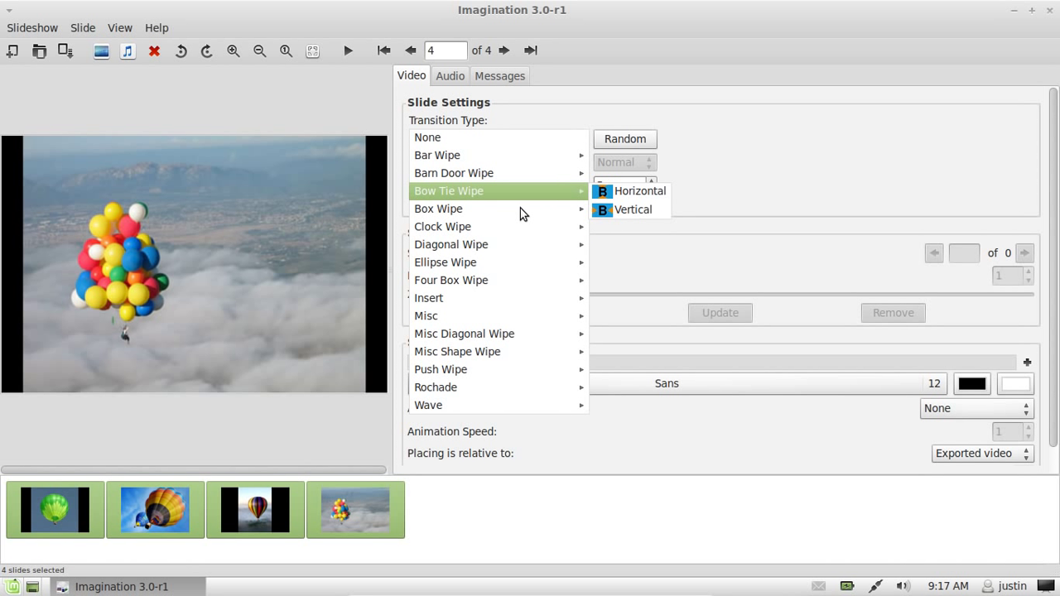
mouse_move(522, 213)
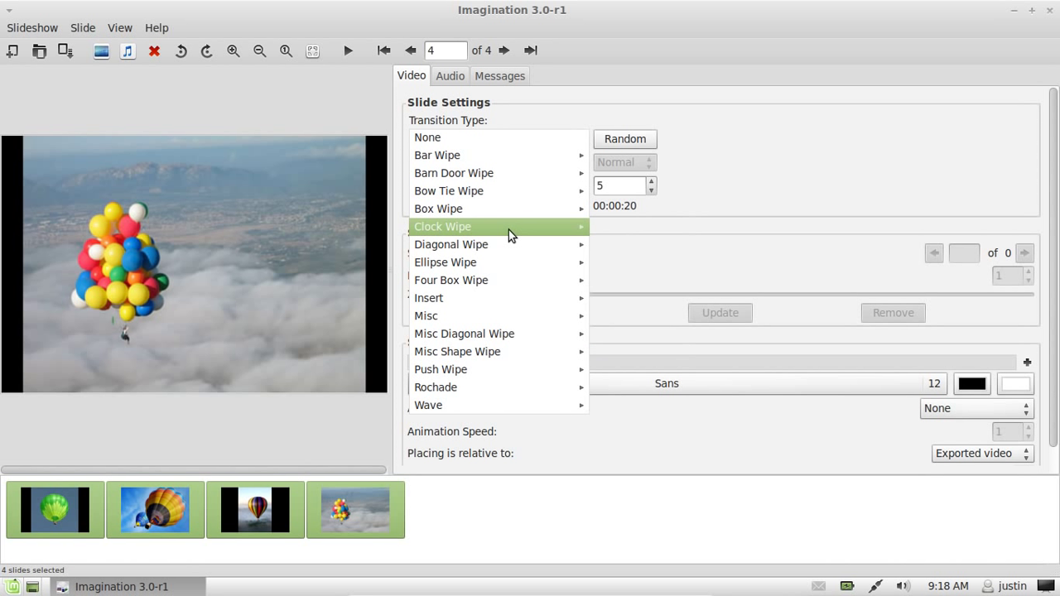
mouse_move(510, 232)
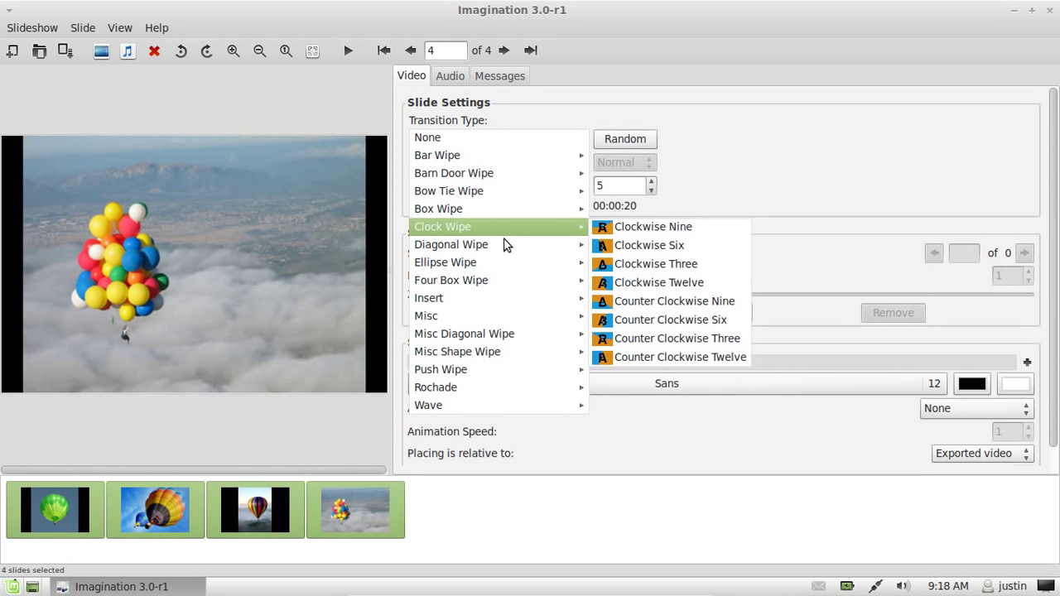
mouse_move(505, 253)
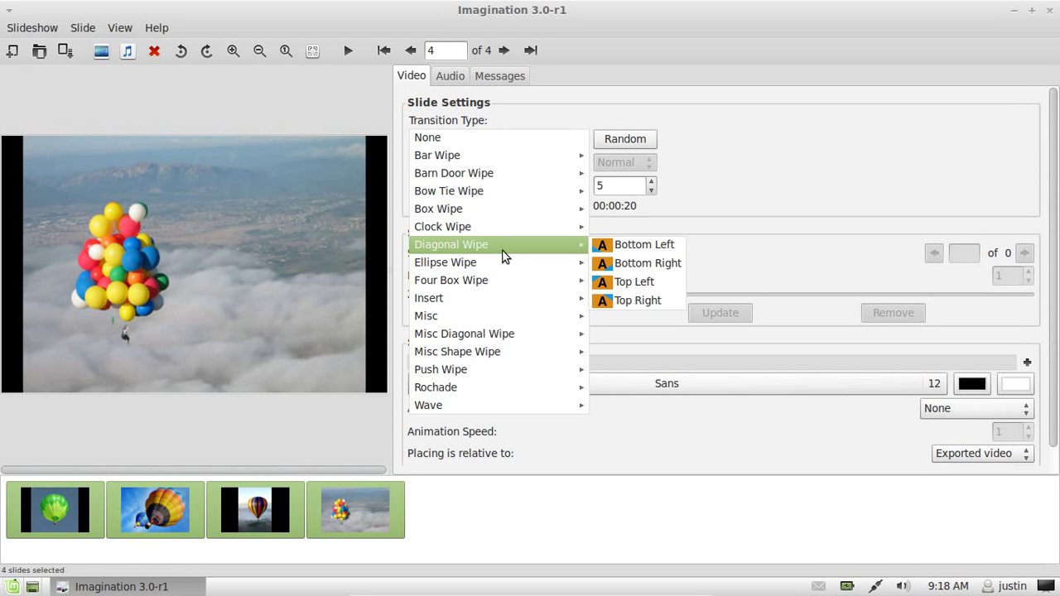
mouse_move(488, 306)
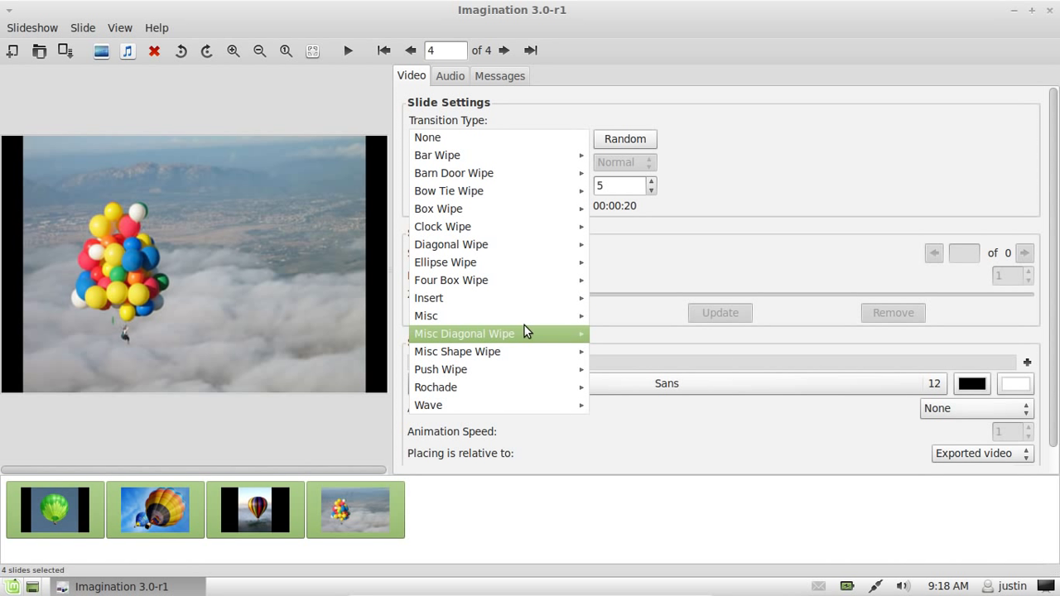
mouse_move(524, 331)
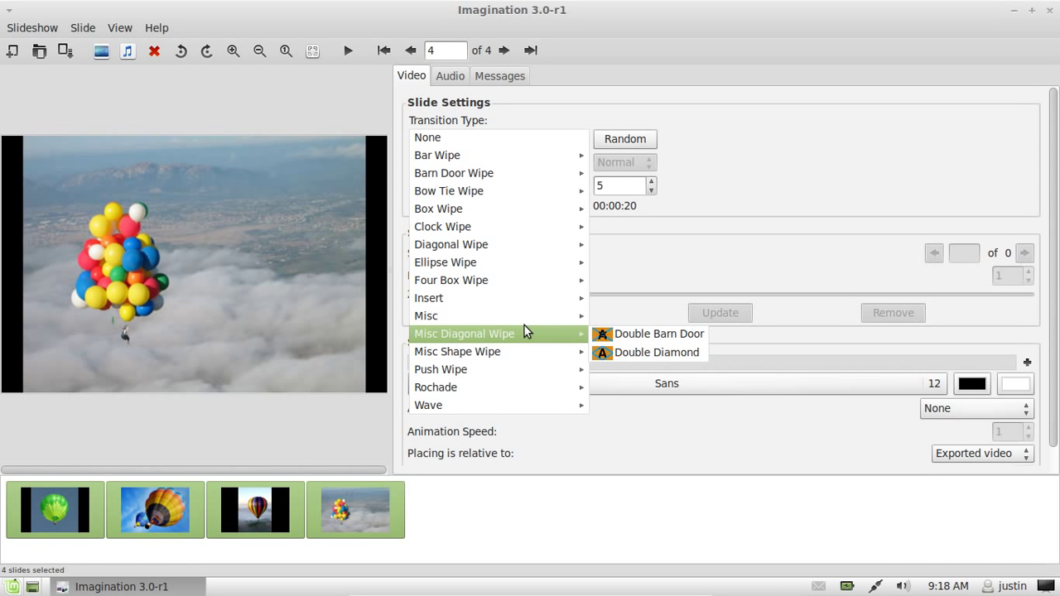
click(627, 334)
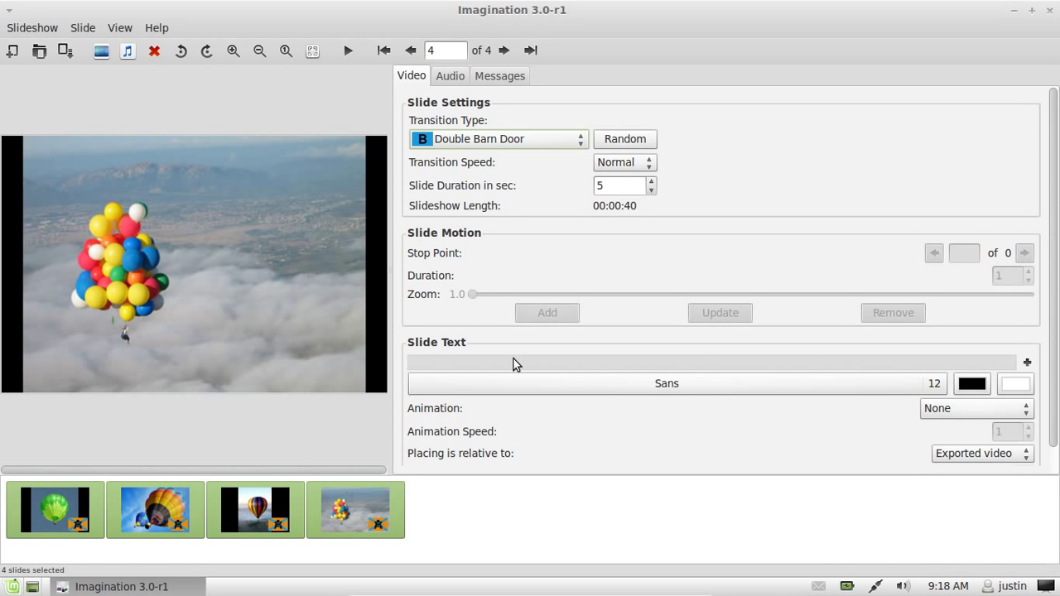
- Expand the Slide Text field with its + expander into a multi-line text area
click(1028, 363)
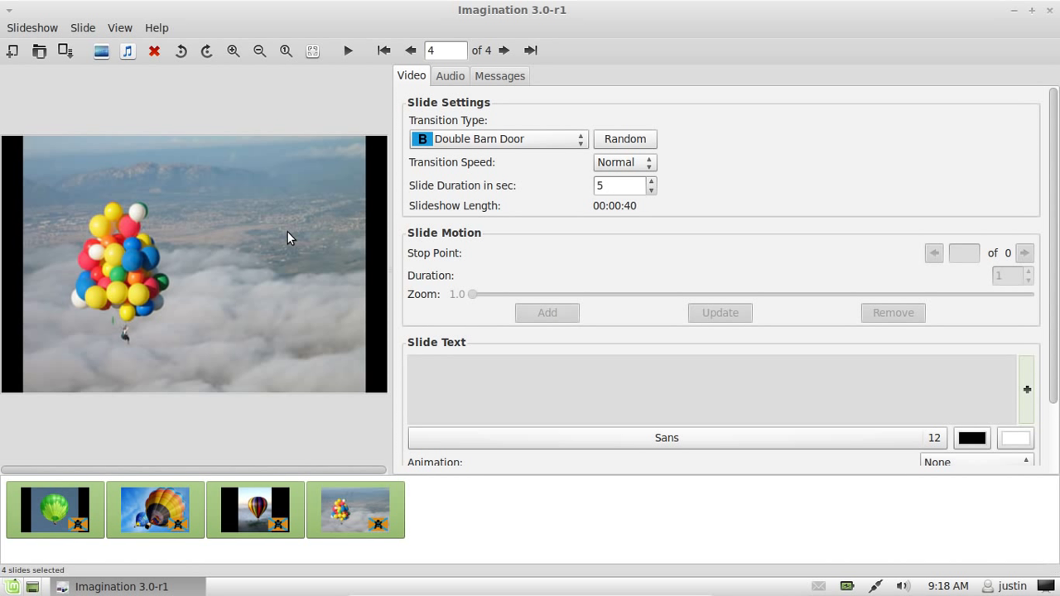
- Select the green balloon slide and finish typing its 'hello' caption
click(48, 506)
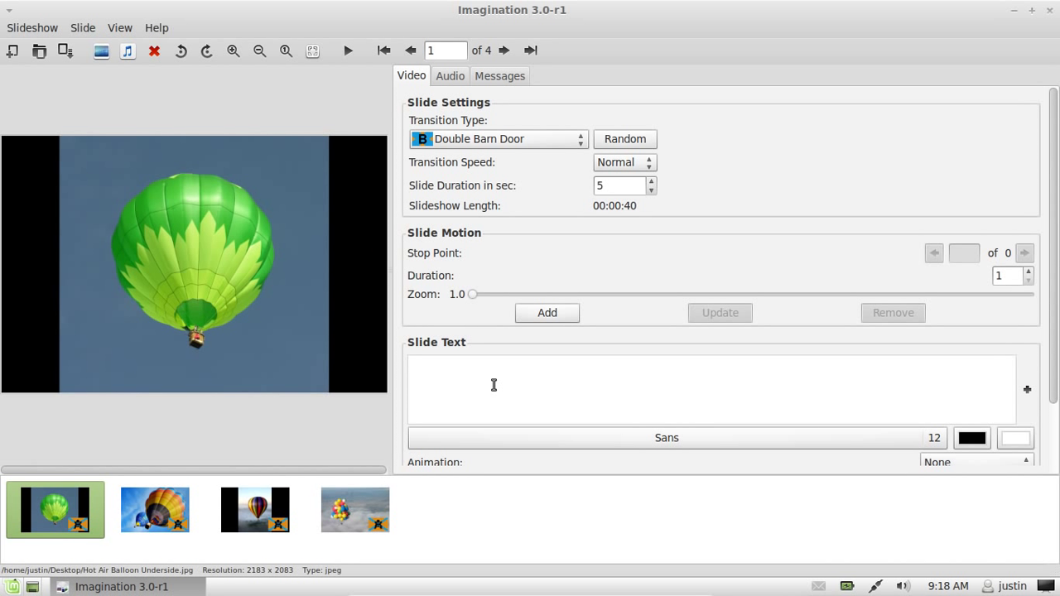
text(lo)
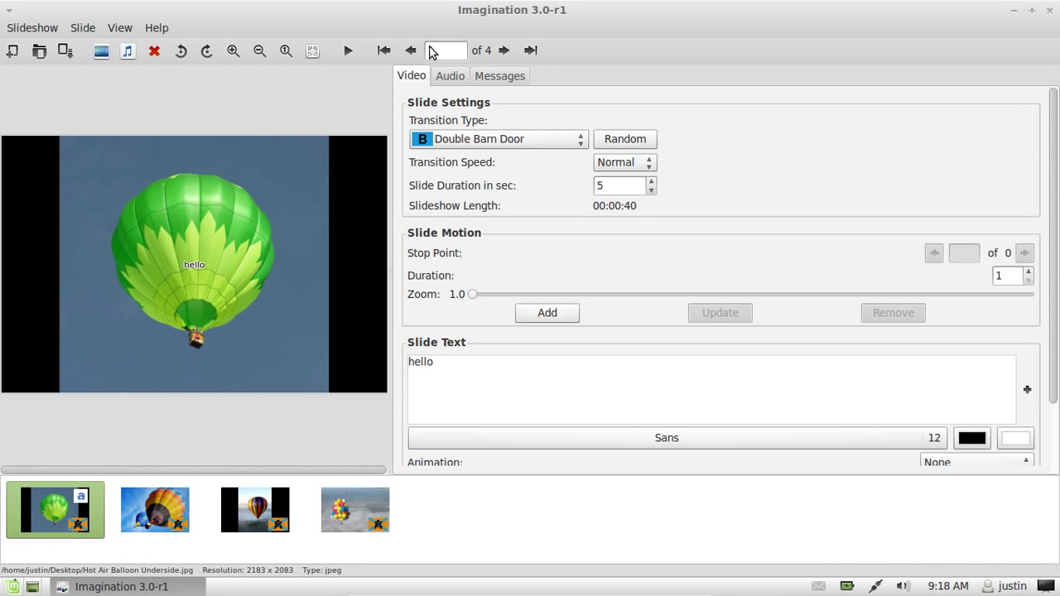
scroll(1026, 414, down, 2)
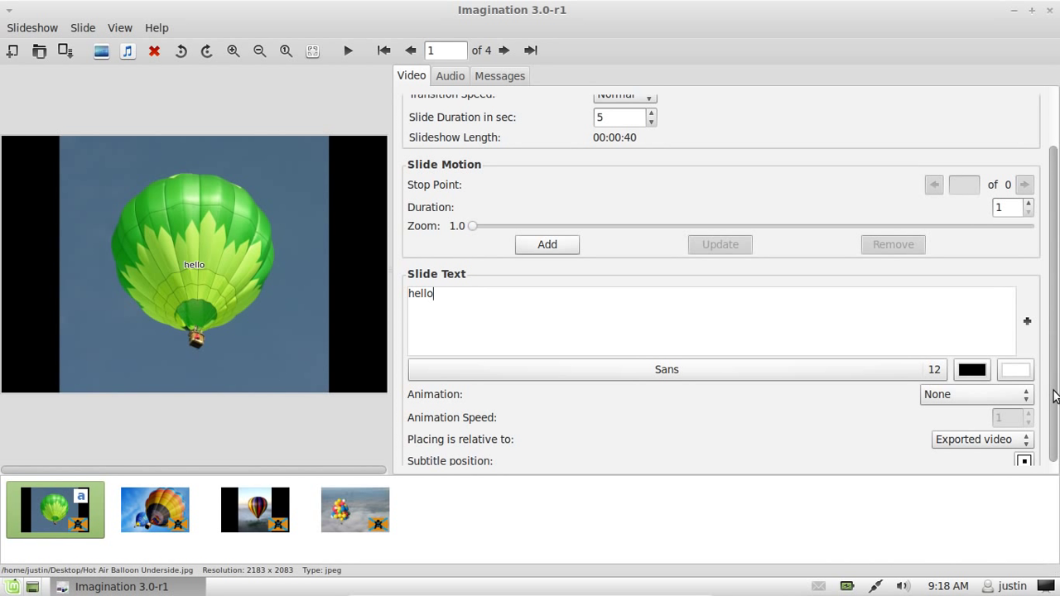
scroll(994, 414, down, 1)
- Set the 'hello' caption's text animation to Fade
click(1023, 449)
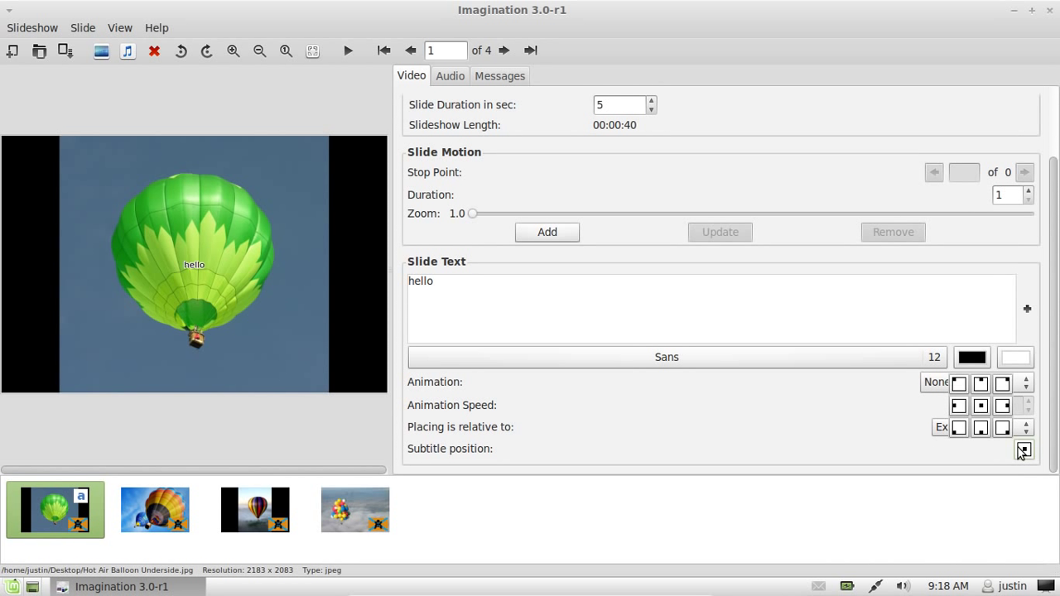
click(1021, 385)
click(1022, 385)
click(955, 386)
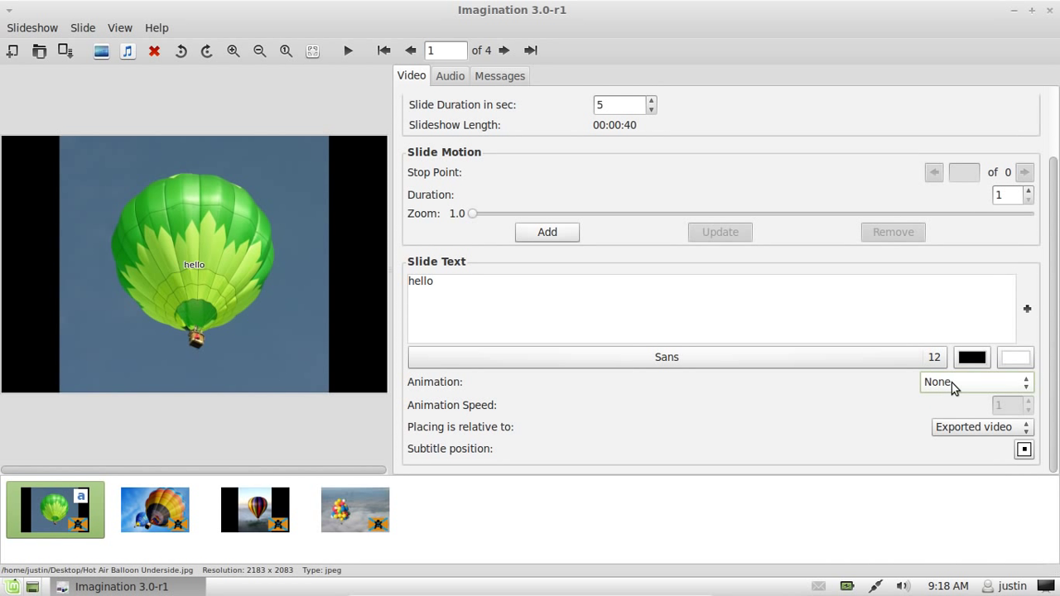
click(954, 384)
click(950, 401)
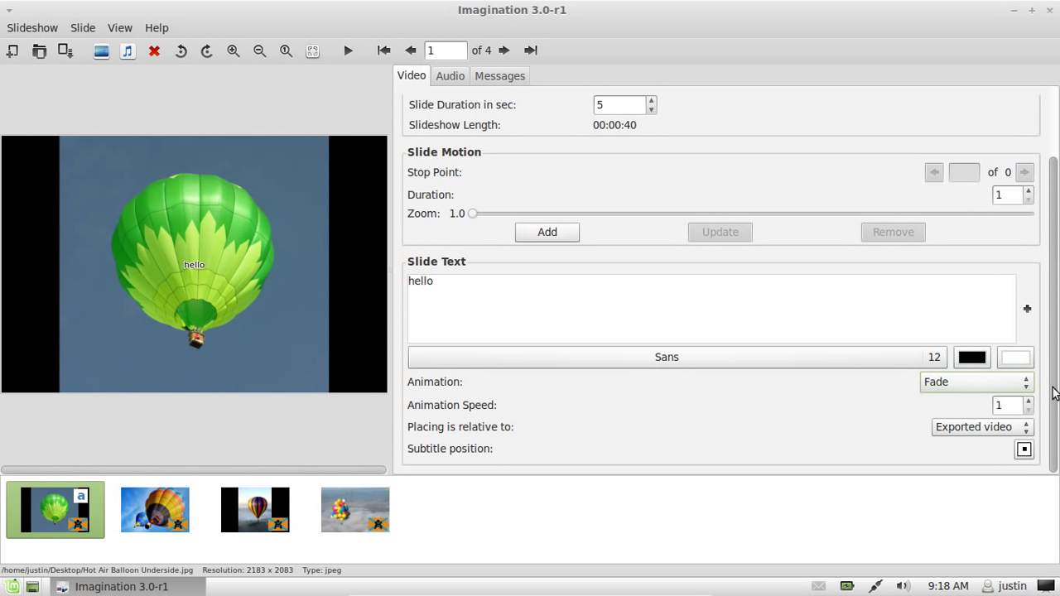
drag(1052, 392, 1045, 238)
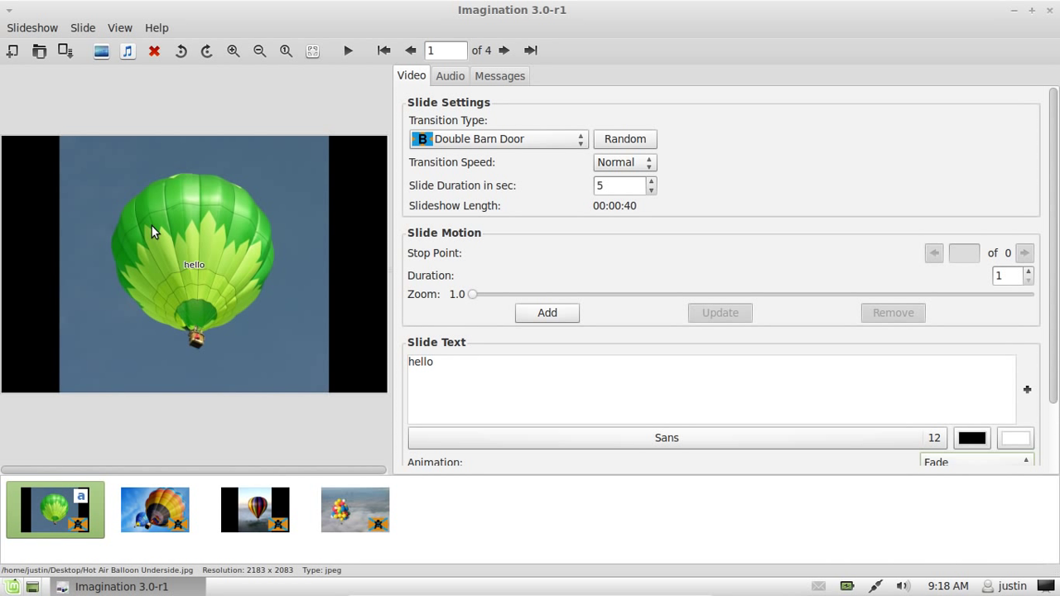
- Start a DVD video export of the slideshow with Widescreen 16:9 aspect
click(33, 28)
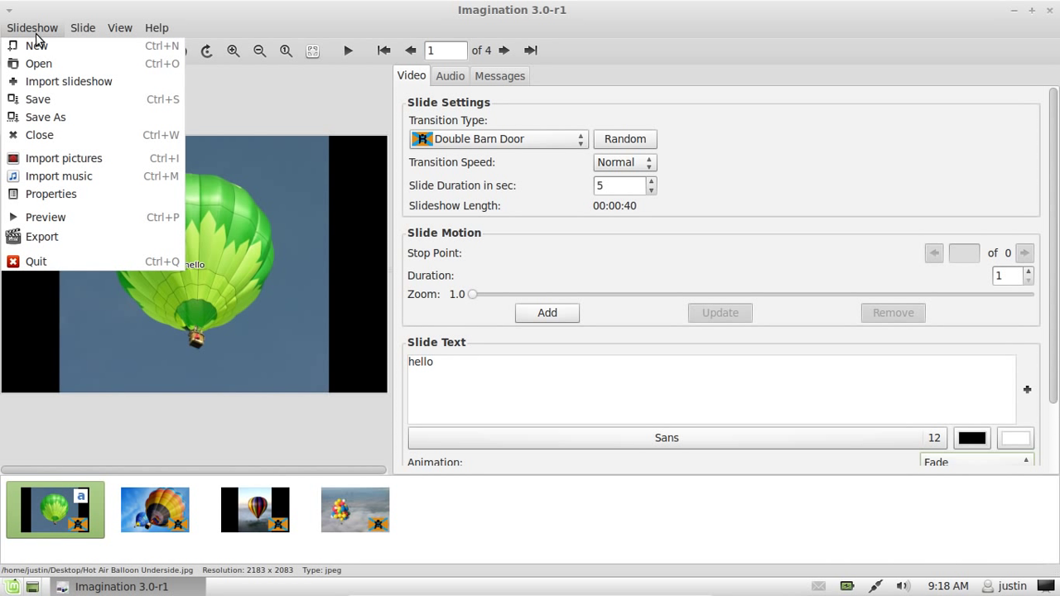
click(41, 236)
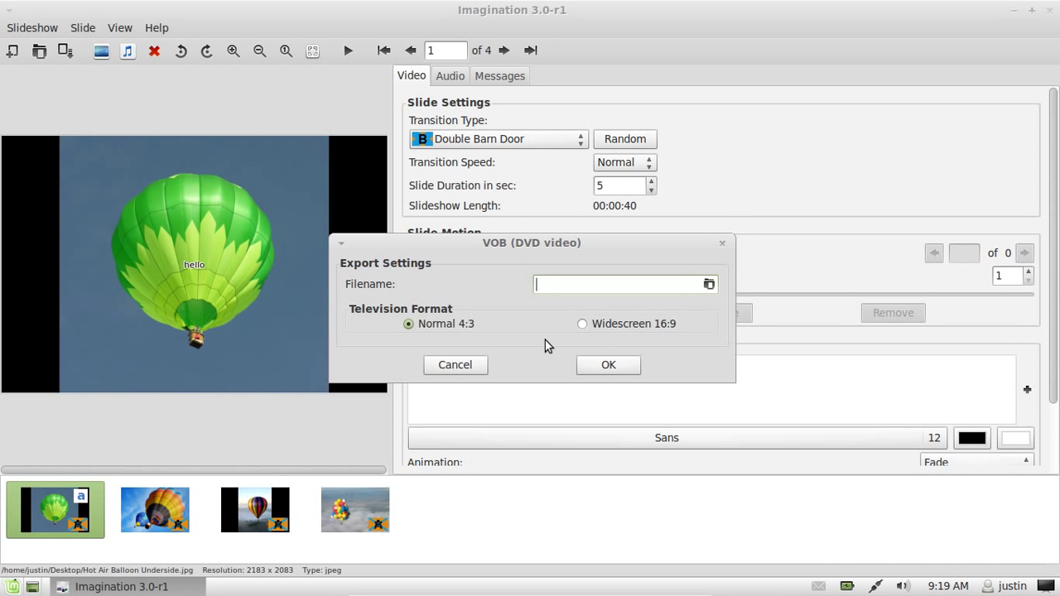
click(596, 326)
click(414, 325)
click(633, 328)
- Save the export as unknown.vob on the Desktop and begin rendering
click(709, 284)
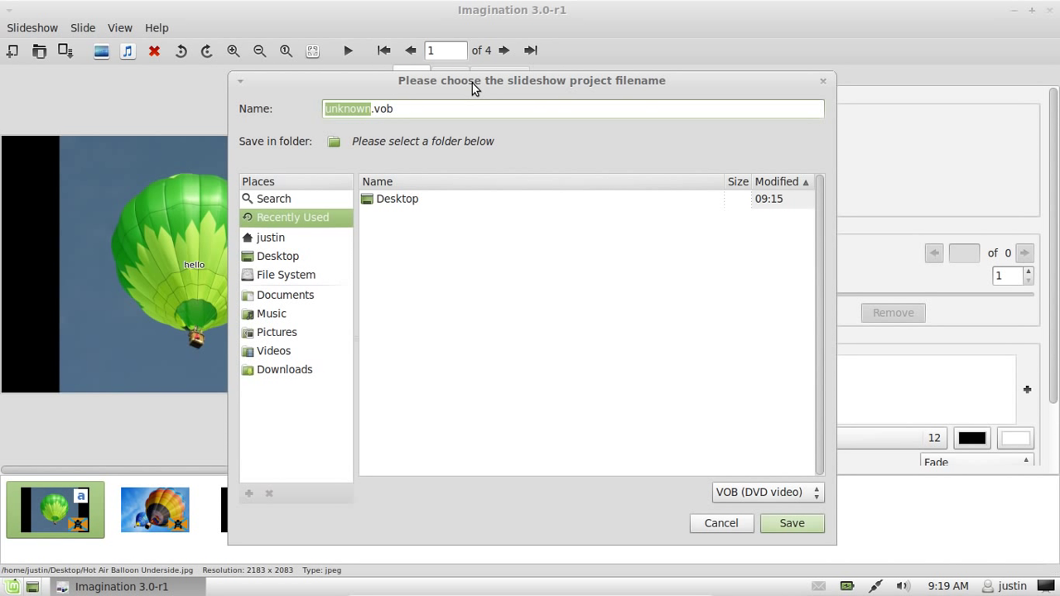
click(276, 257)
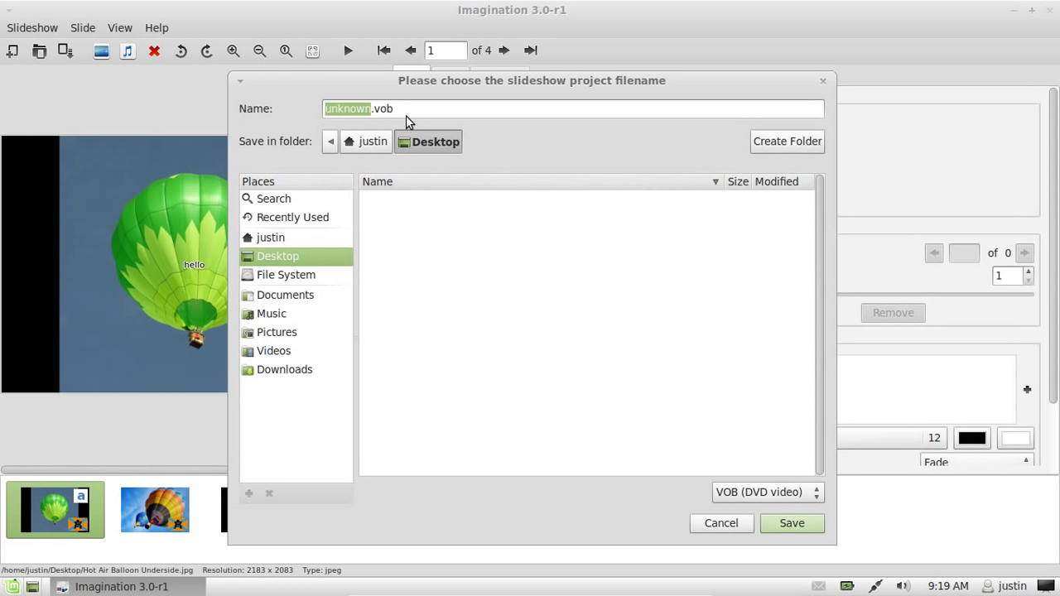
click(380, 110)
drag(397, 108, 399, 109)
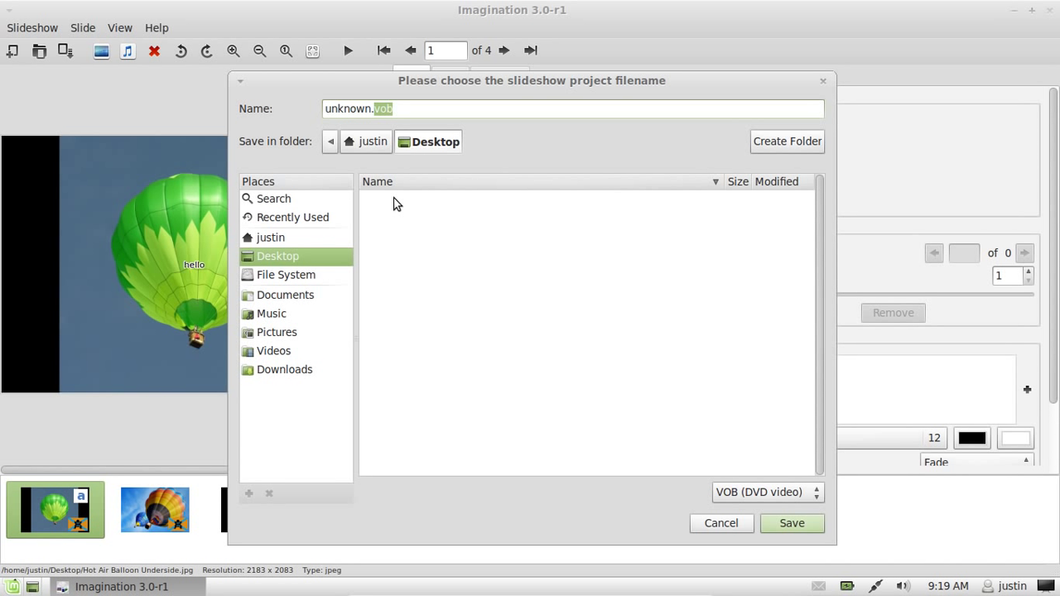
click(792, 523)
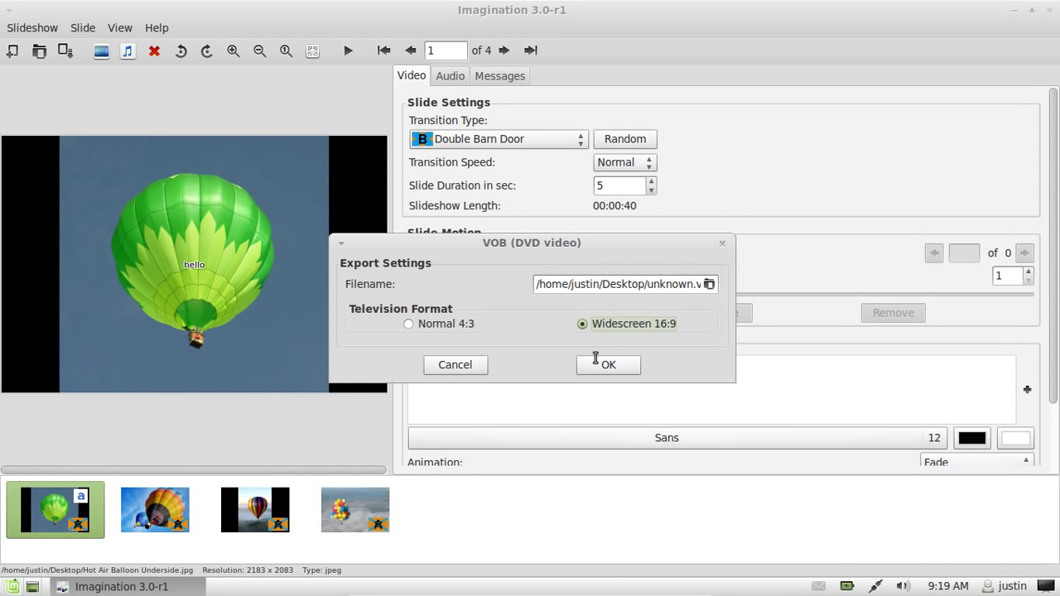
click(609, 369)
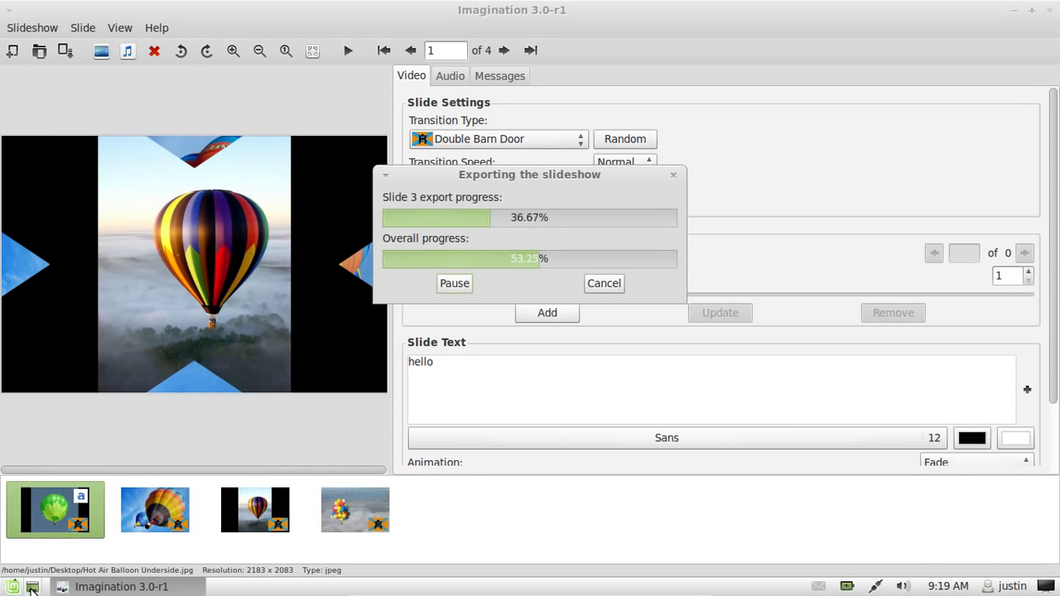
- Minimise all windows to reveal the desktop while the VOB export runs
click(31, 587)
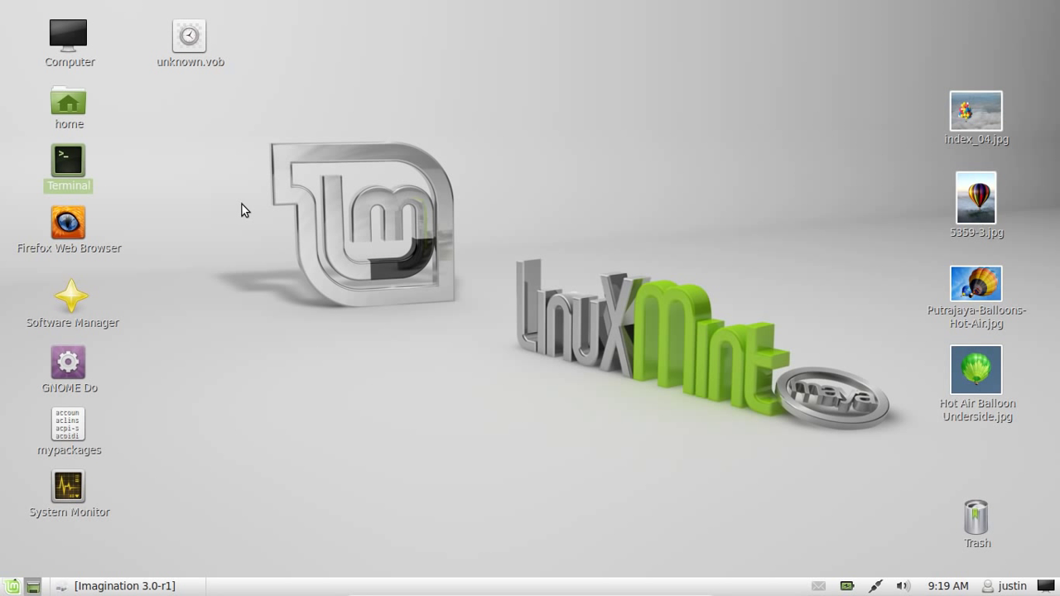
- Check the Open With options for unknown.vob, then dismiss its context menu
click(201, 42)
right_click(195, 49)
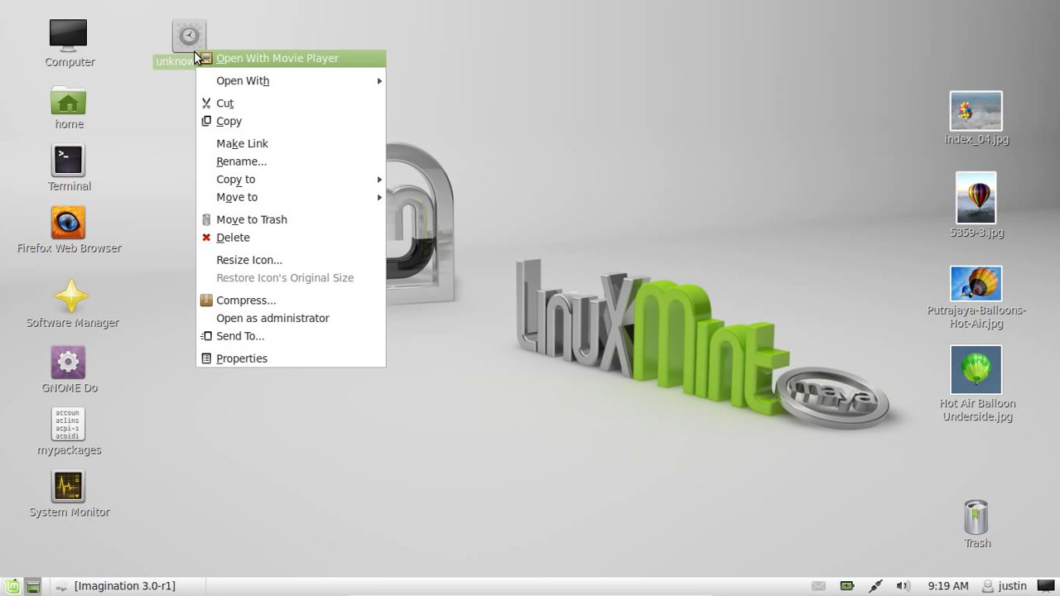
mouse_move(204, 76)
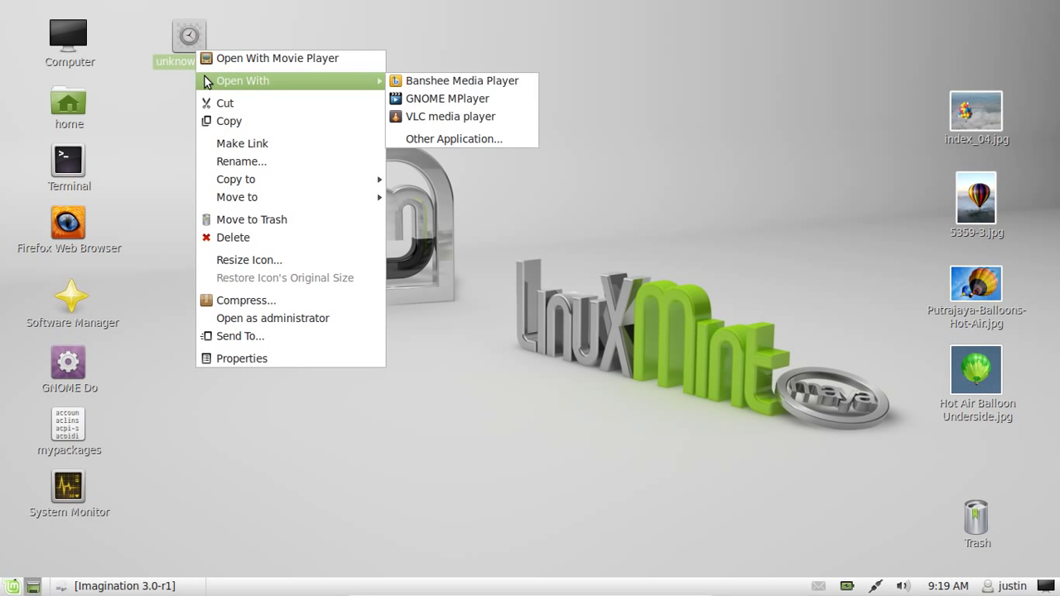
click(476, 81)
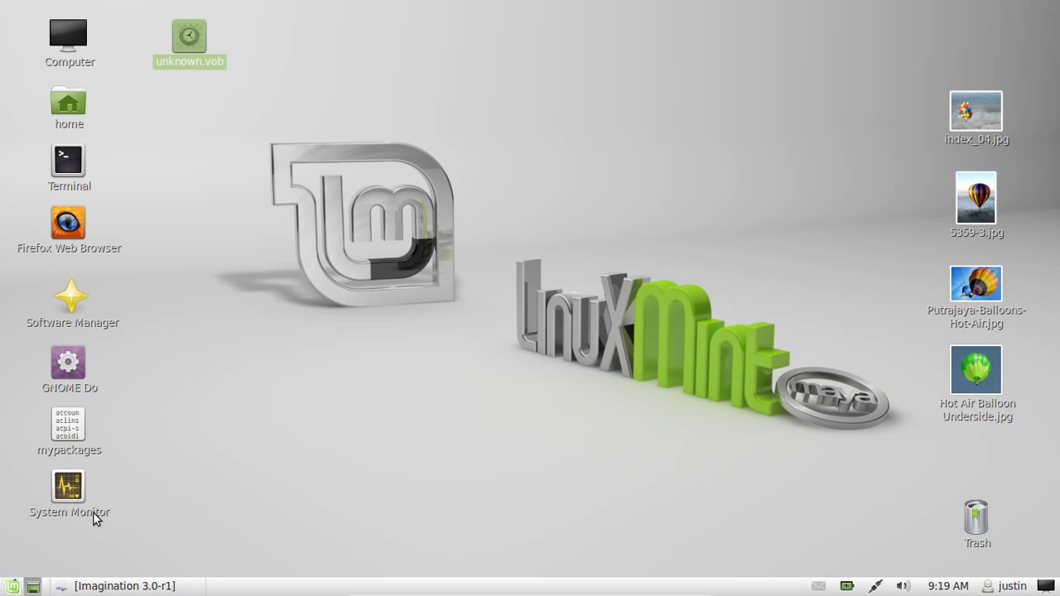
- Launch Brasero Disc Burner from the Sound & Video menu
click(12, 587)
mouse_move(114, 394)
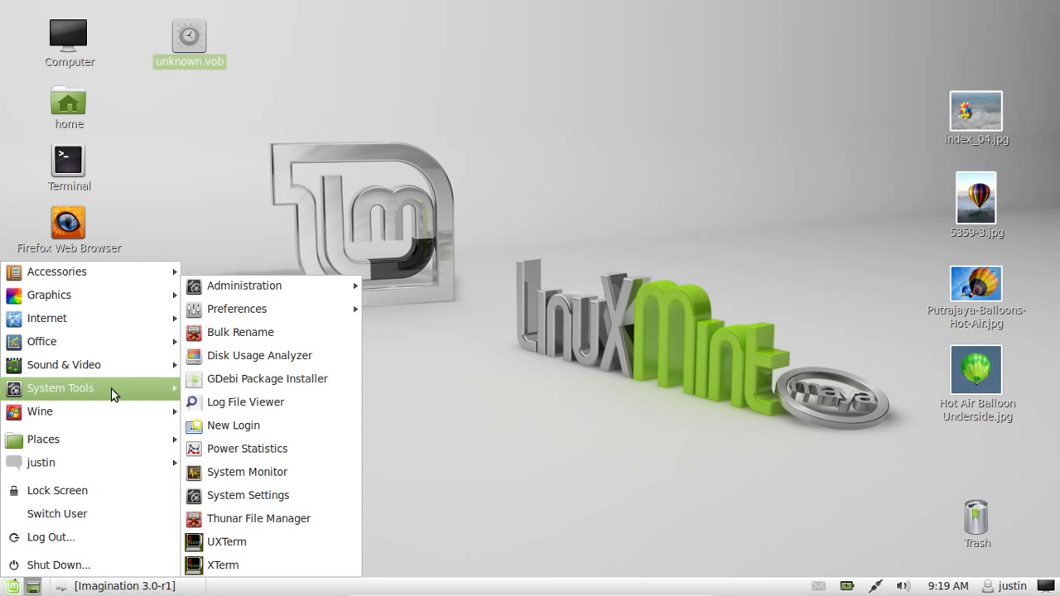
mouse_move(126, 367)
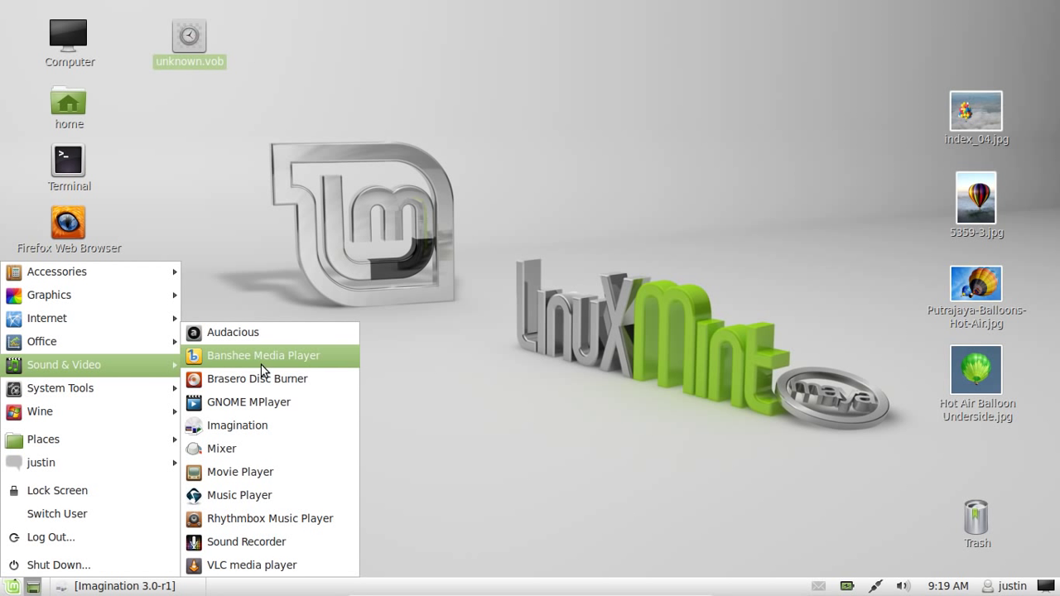
click(276, 381)
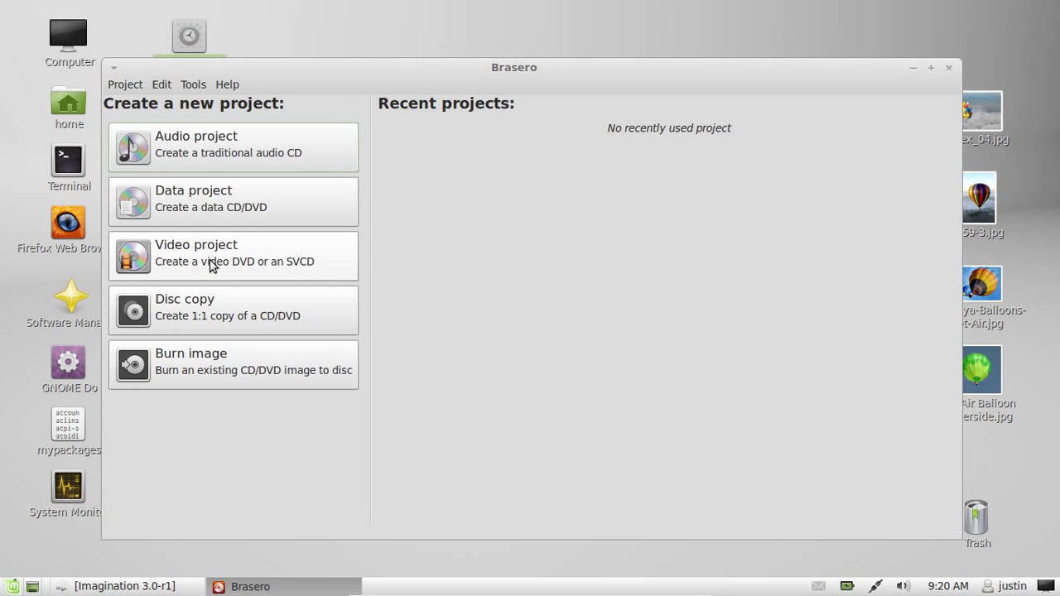
- Create a new video DVD project and add unknown.vob from the Desktop
click(303, 263)
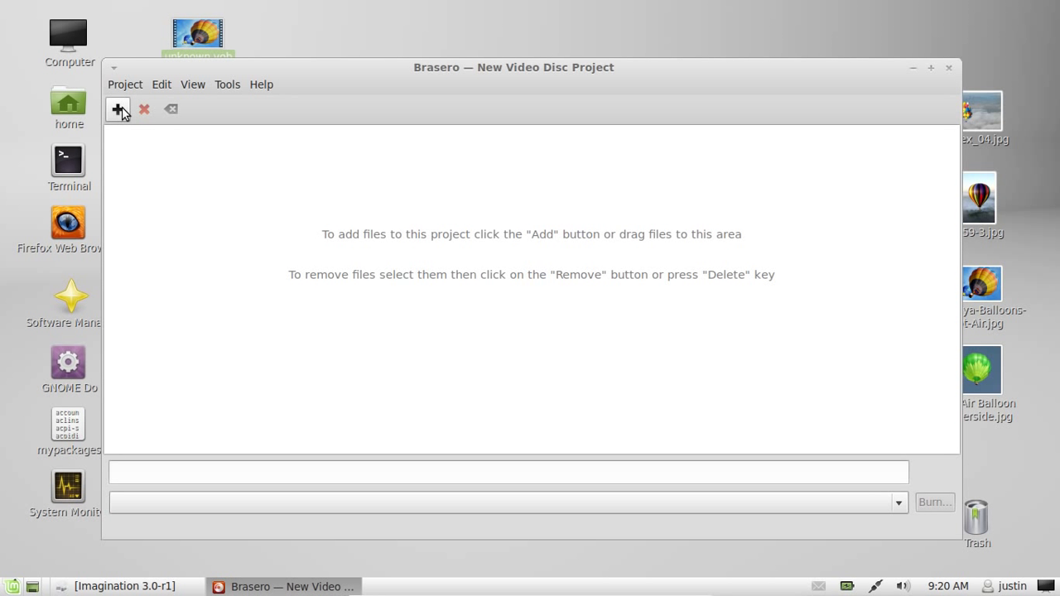
click(121, 109)
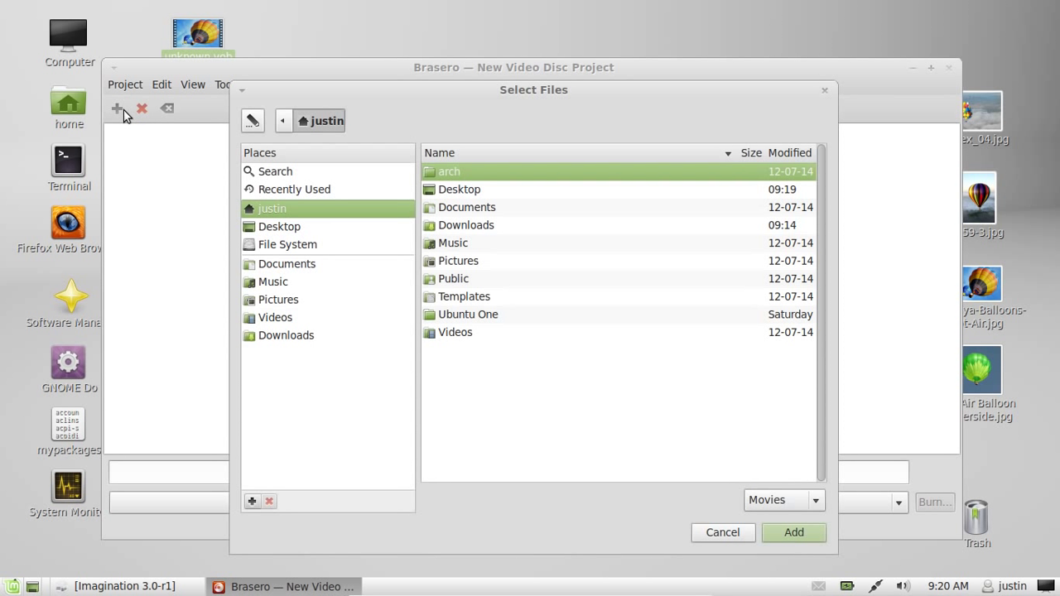
click(282, 226)
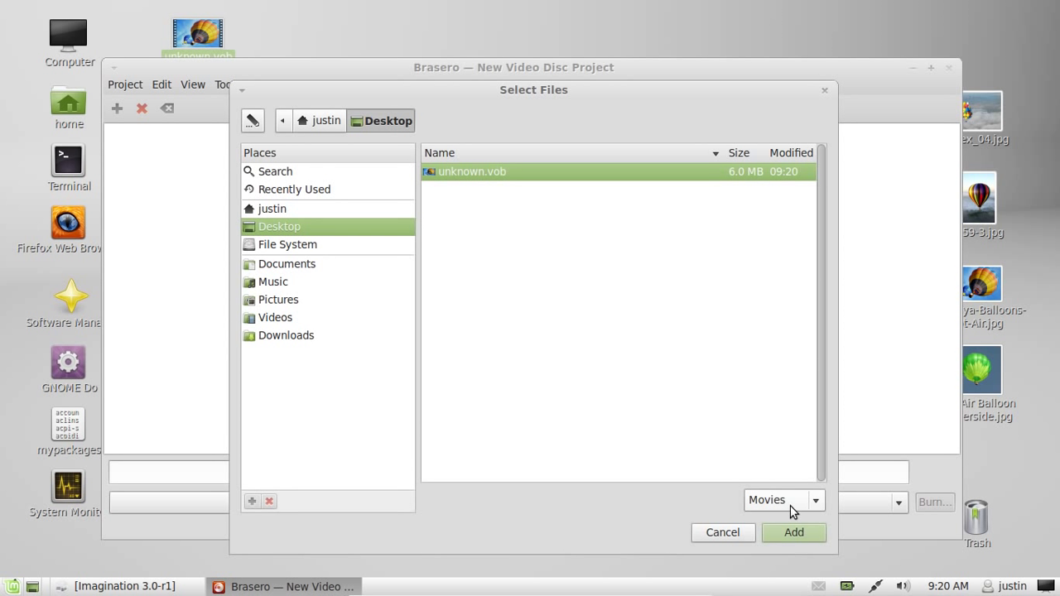
click(793, 532)
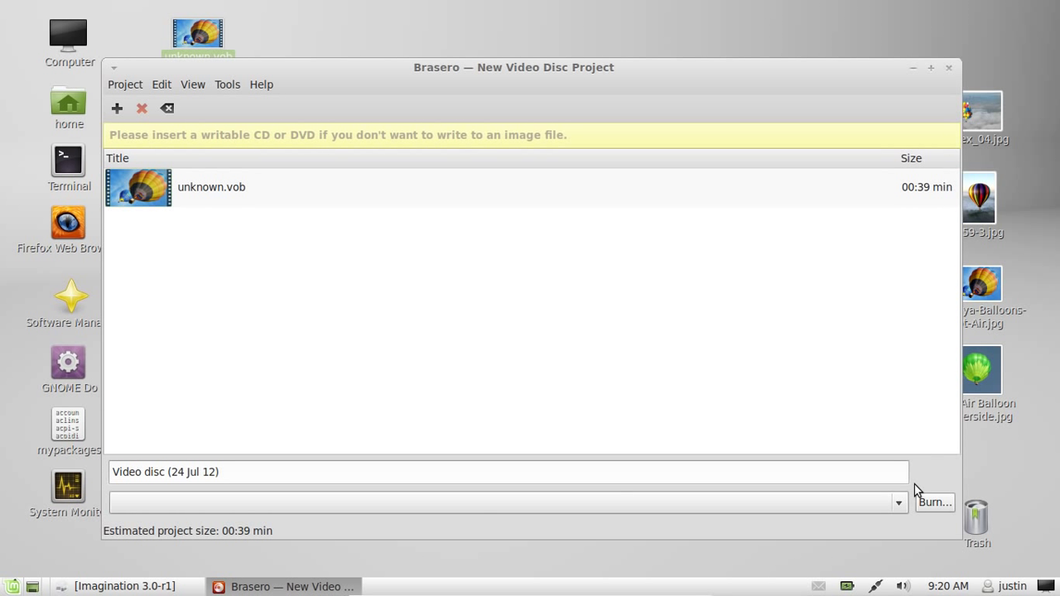
click(165, 177)
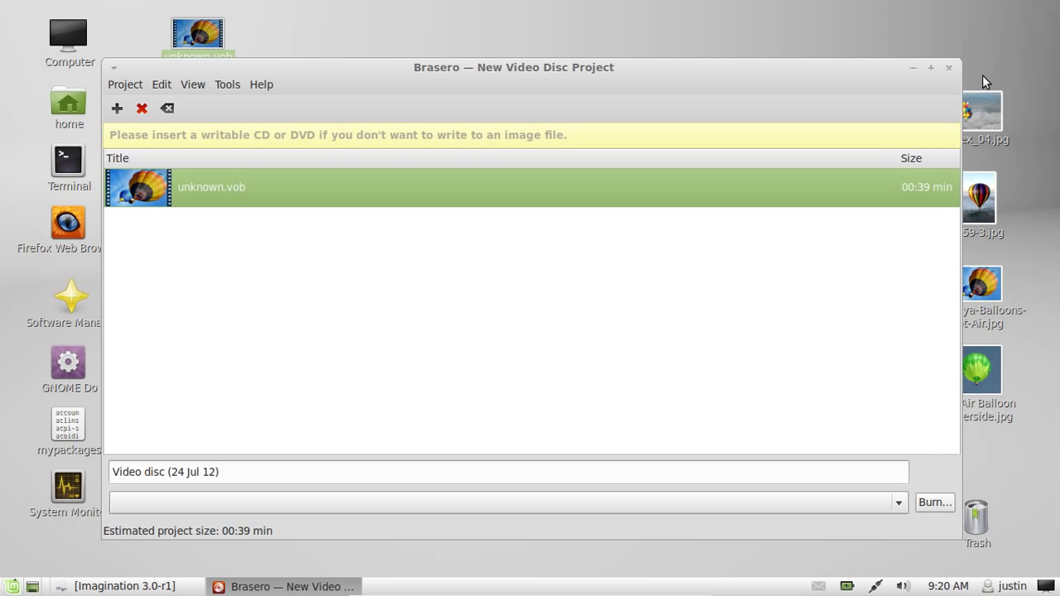
click(950, 69)
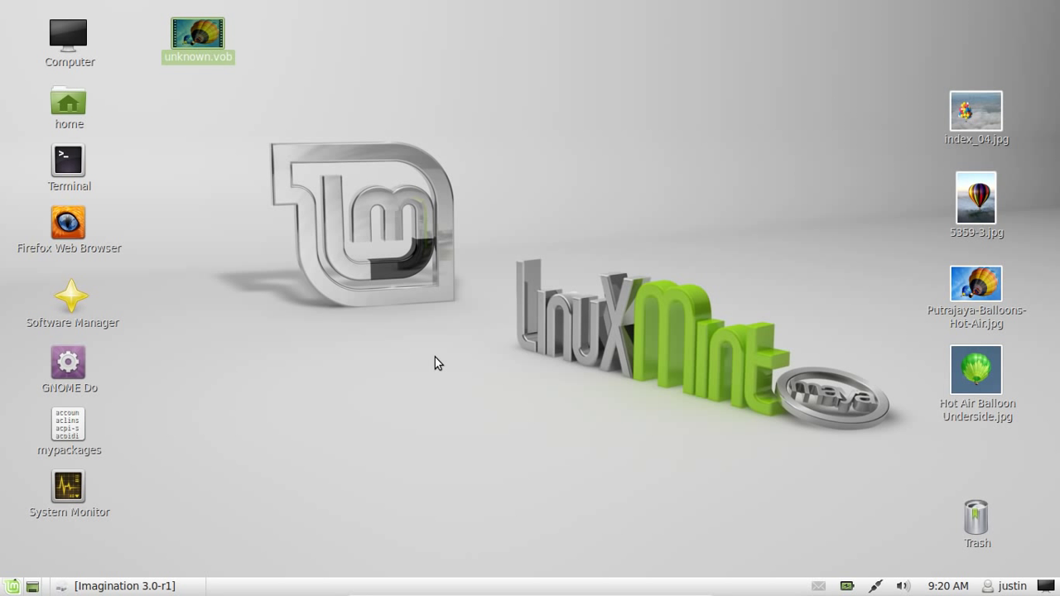